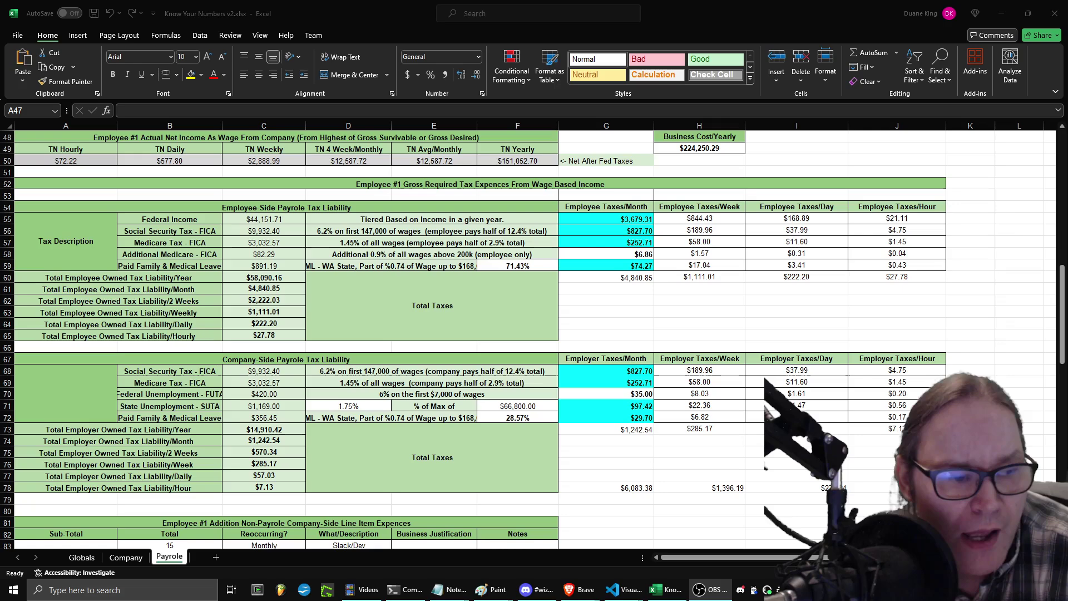
Step: On the Globals sheet, change Days/Year in I3 from 366 to 365.5
click(81, 557)
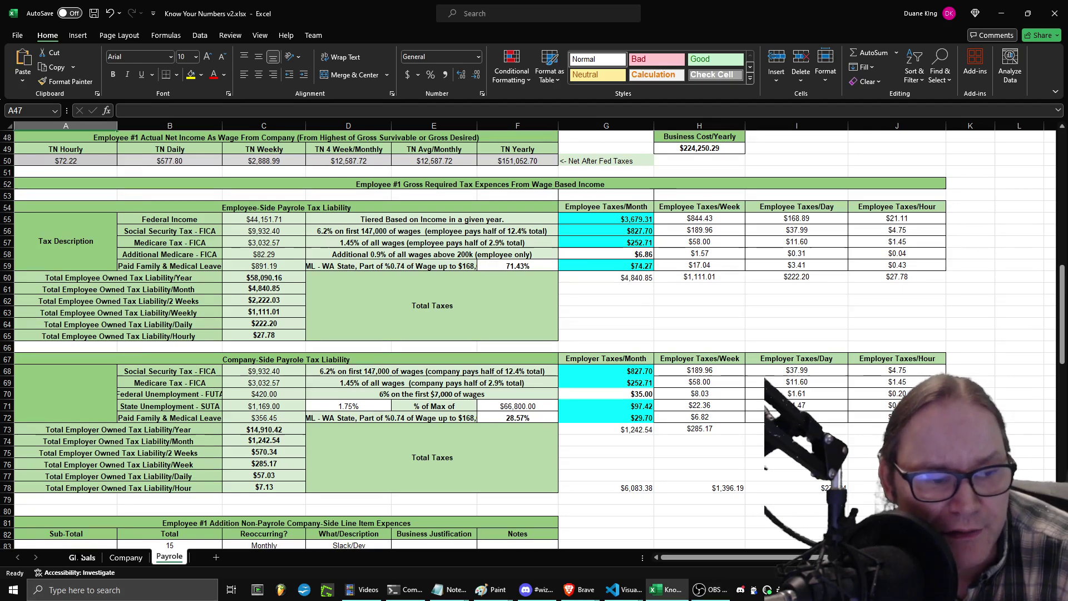
click(82, 557)
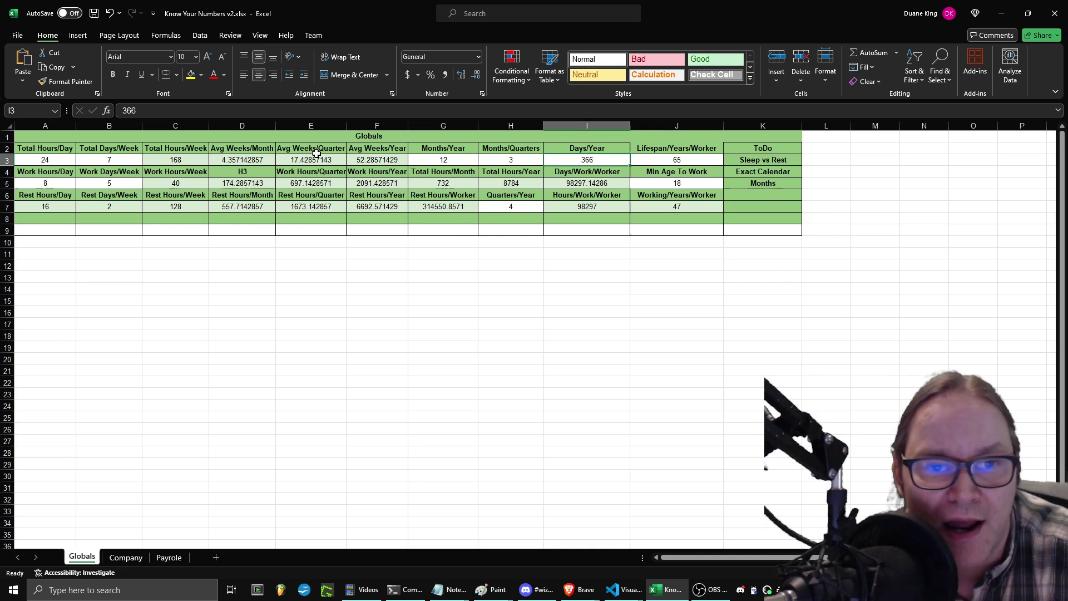
click(252, 110)
key(BackSpace)
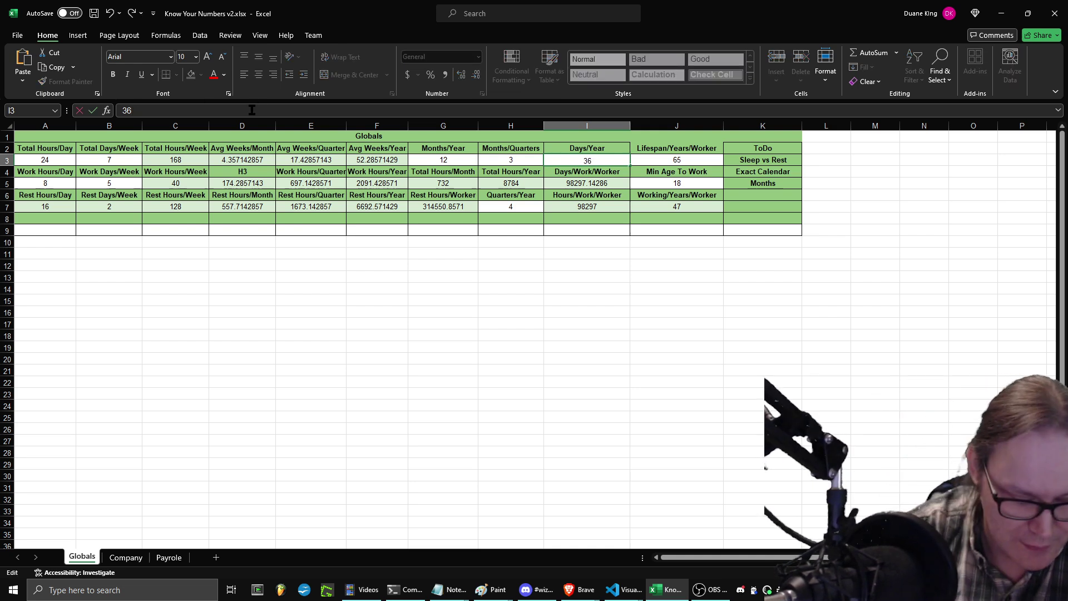
text(5.5)
key(Return)
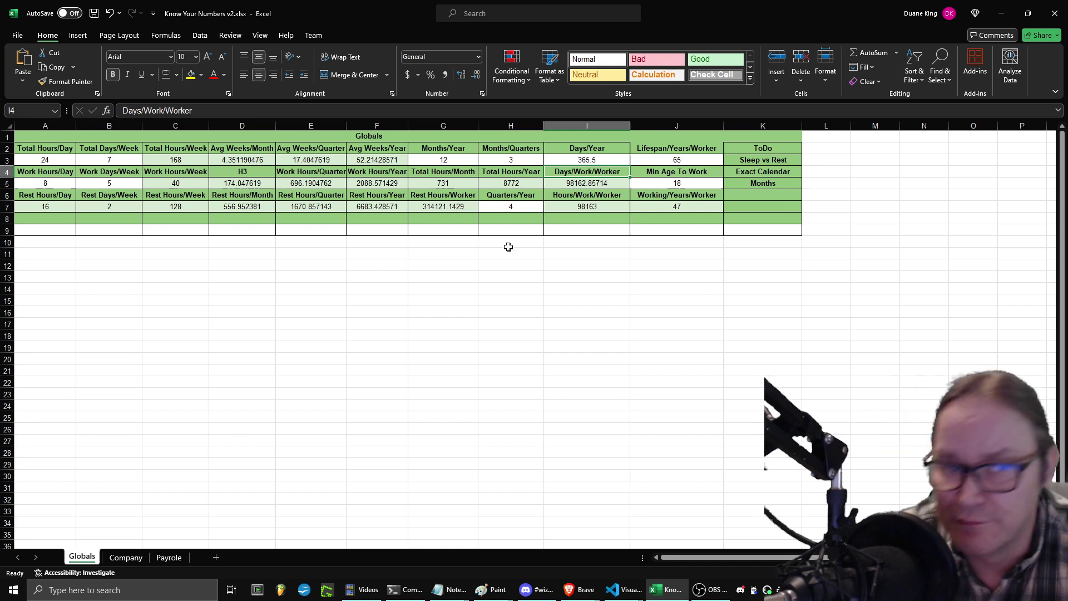
Step: Undo the edit so Days/Year returns to 366
click(596, 160)
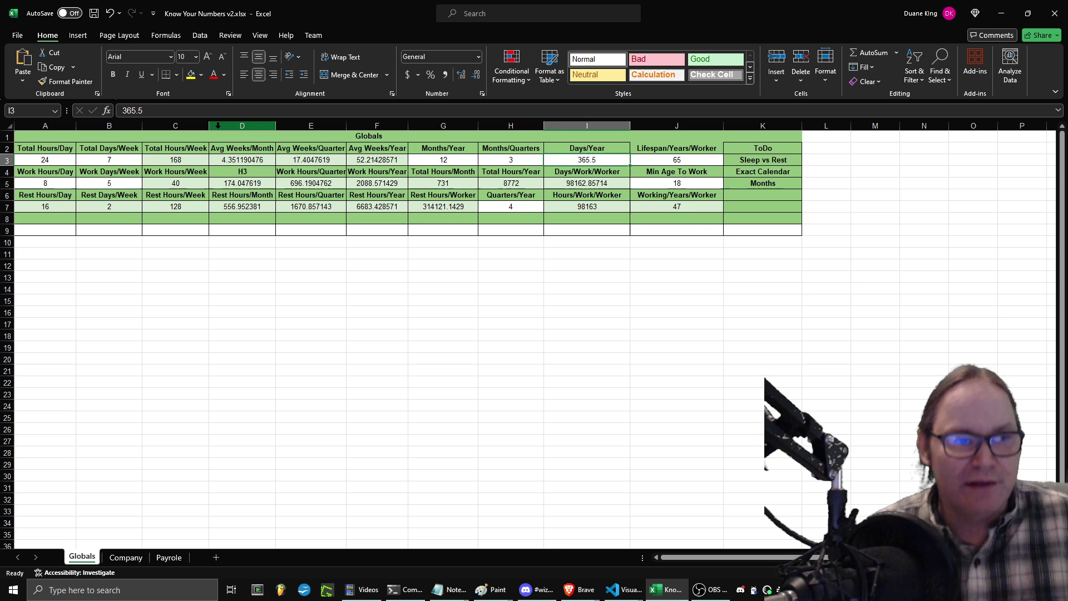
click(460, 542)
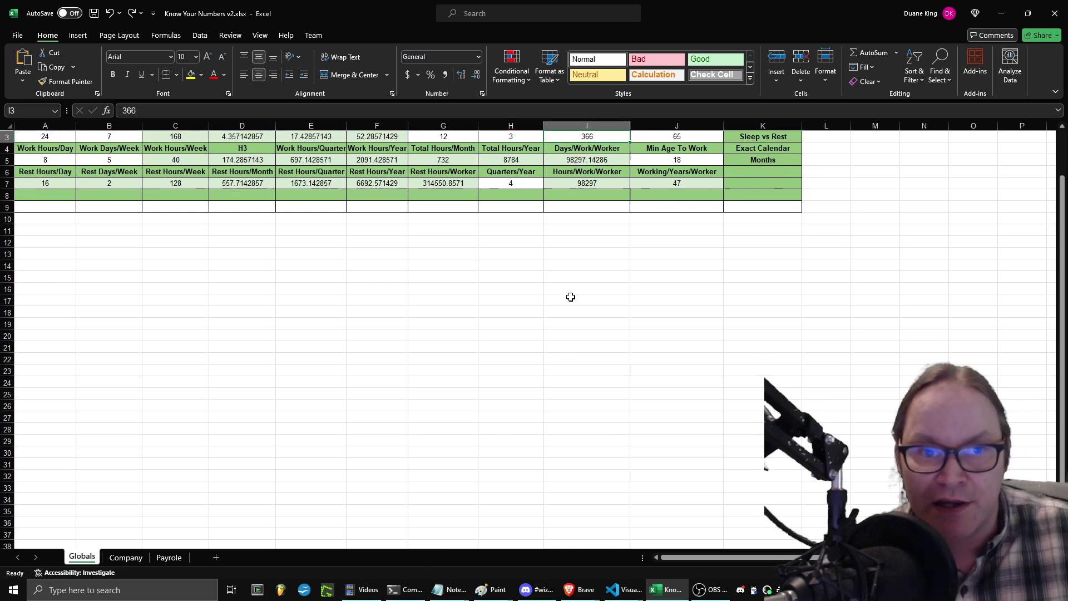
key(ctrl+z)
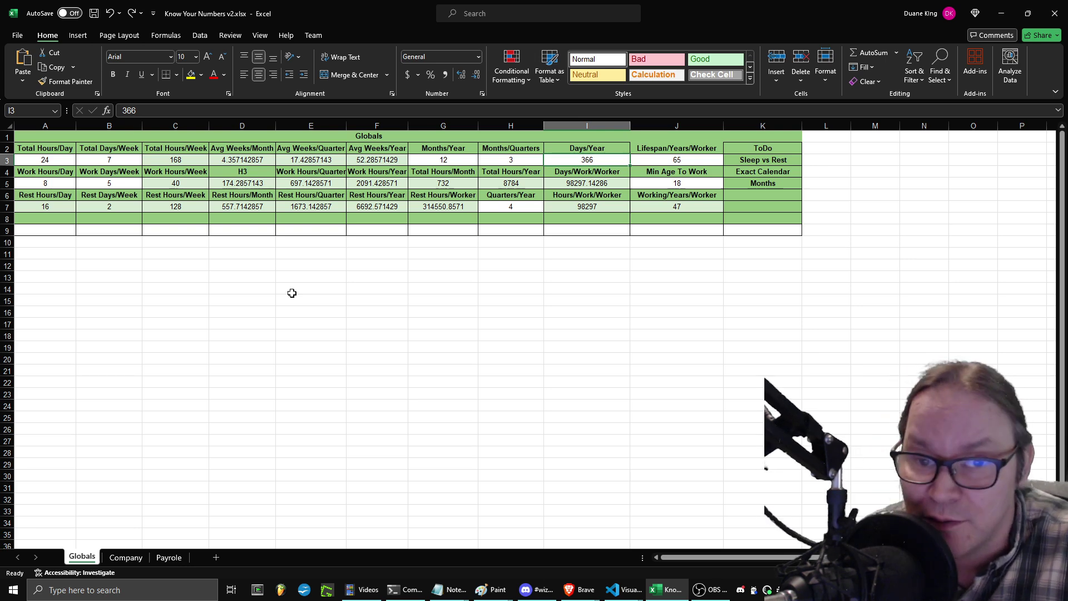
Step: Return to the Payrole sheet, where Business Cost/Yearly reads $224,250.29
click(169, 556)
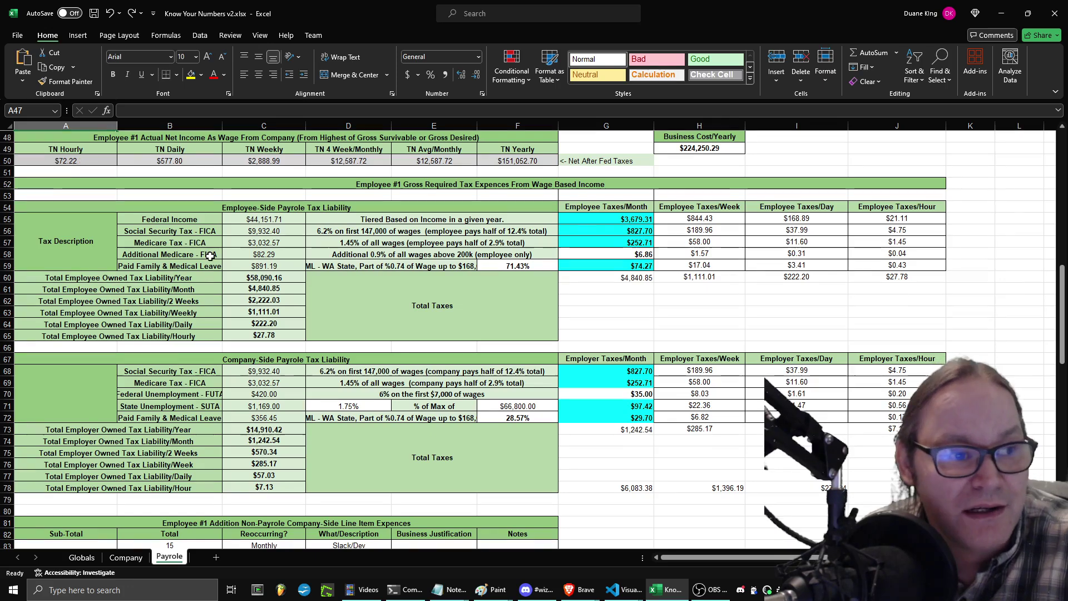
scroll(179, 257, up, 1)
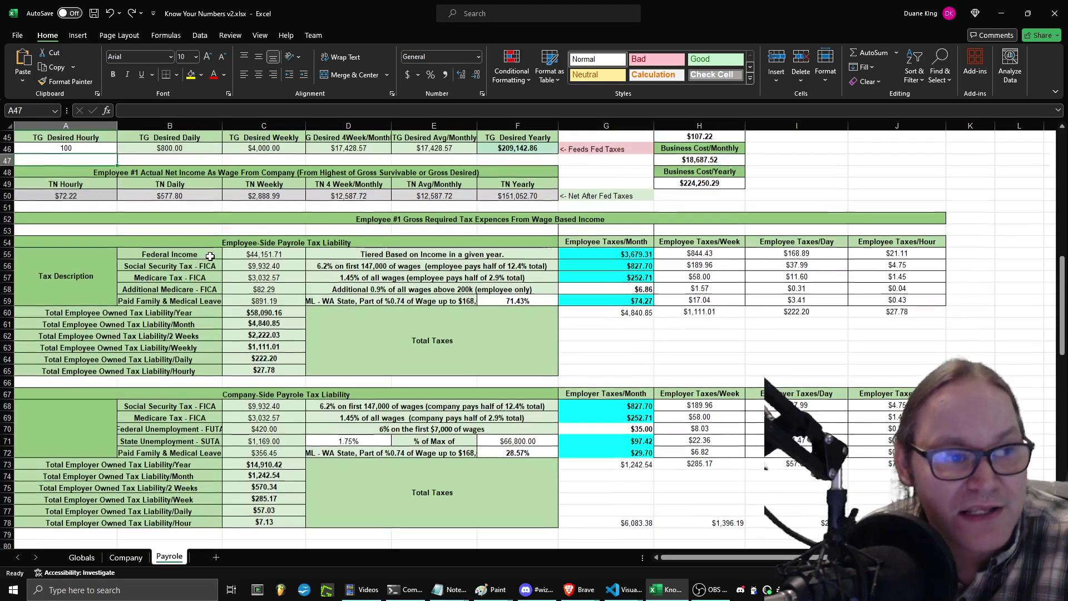
click(61, 146)
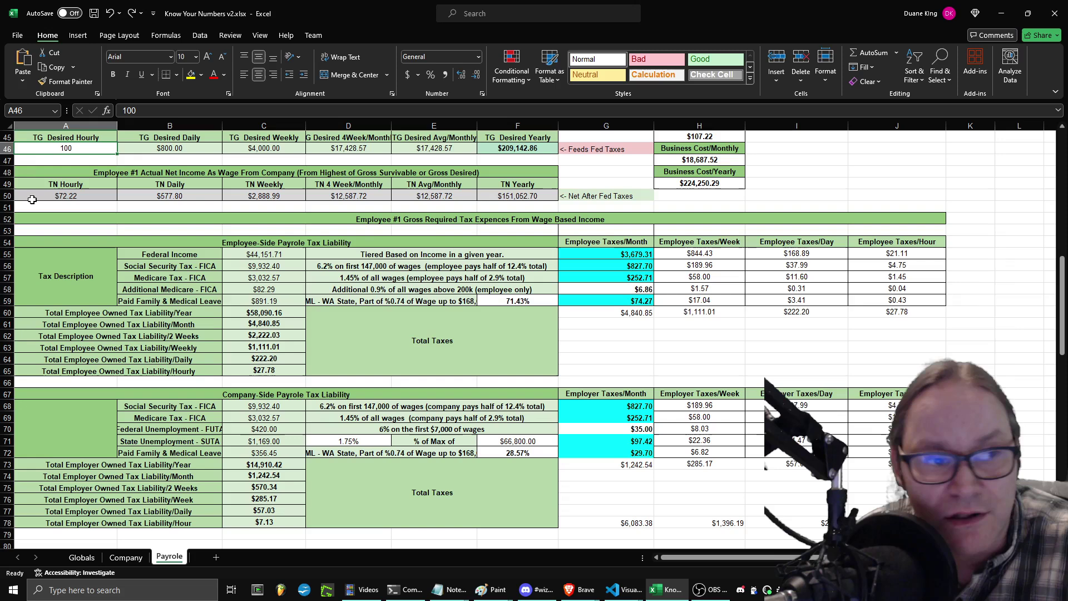
click(60, 198)
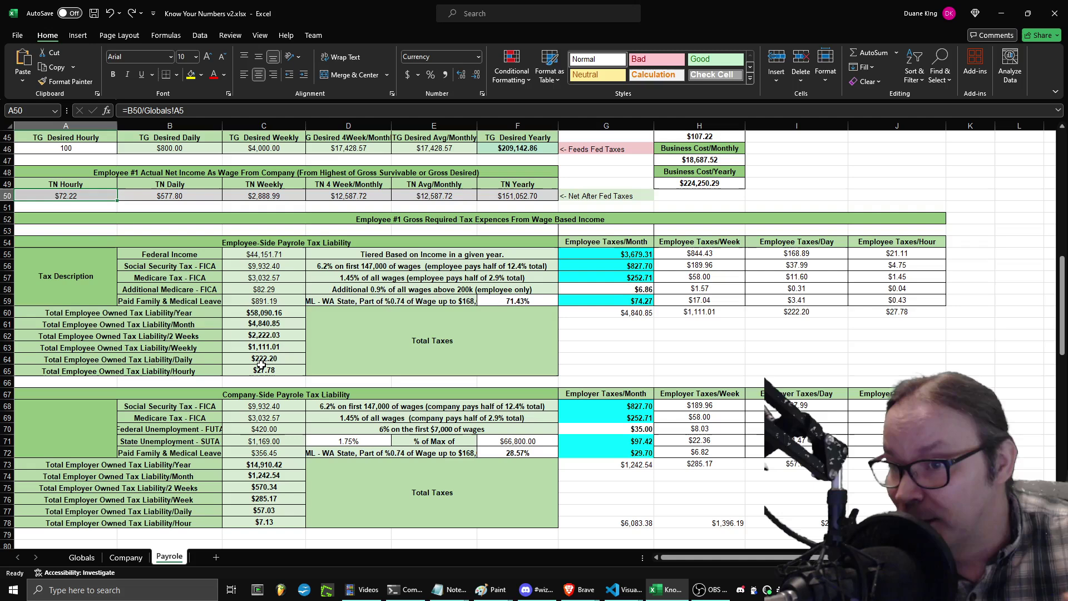
click(723, 182)
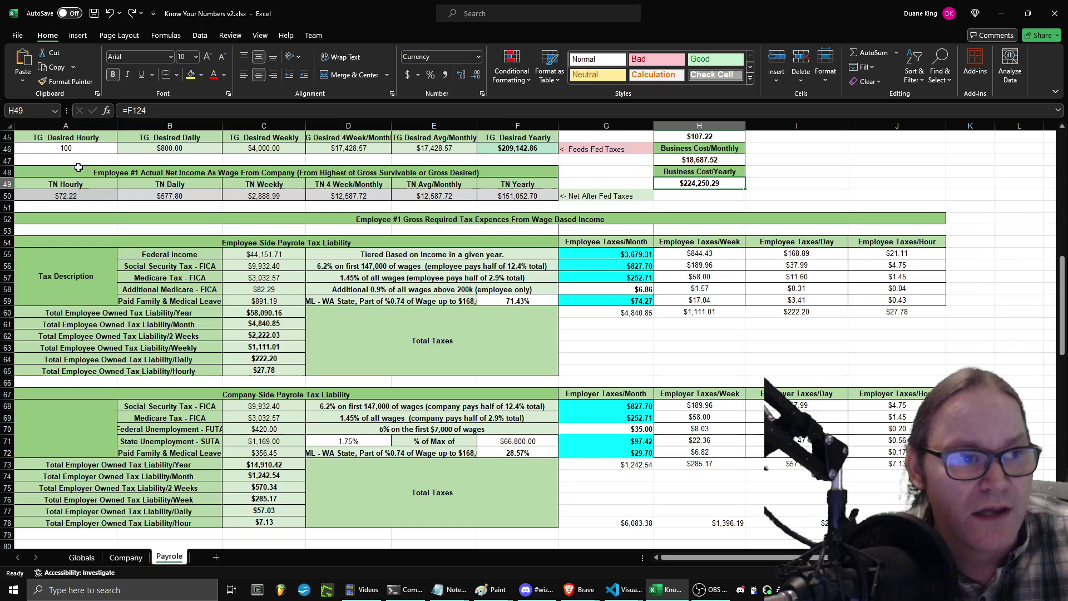
Step: Try TG Desired Hourly wages of 50, 55, 60, 65 and 75 in A46
click(78, 149)
text(50)
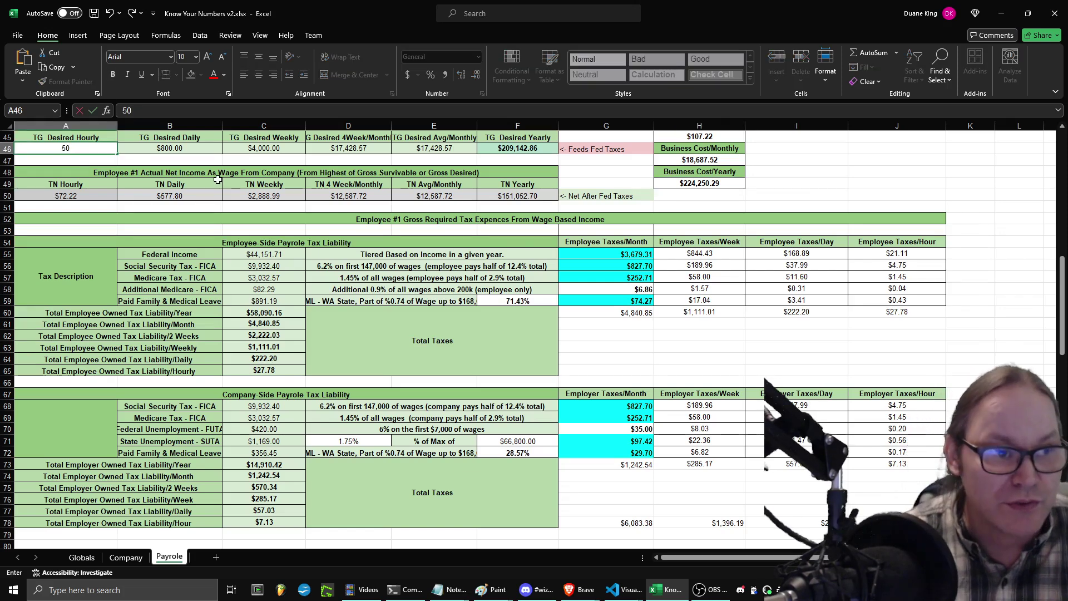
key(Return)
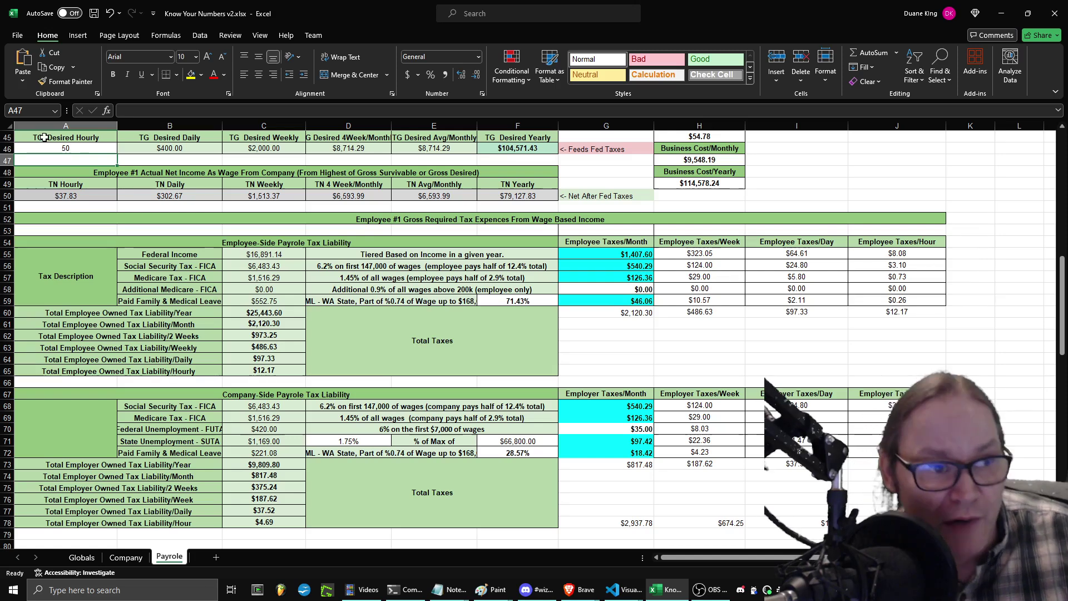
click(81, 148)
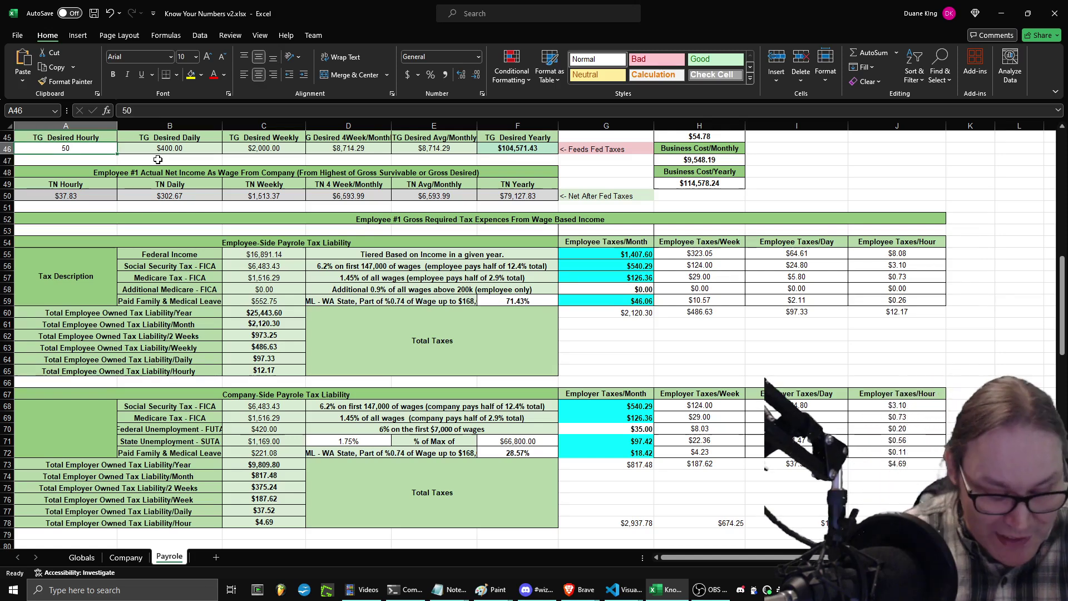
text(55)
key(Return)
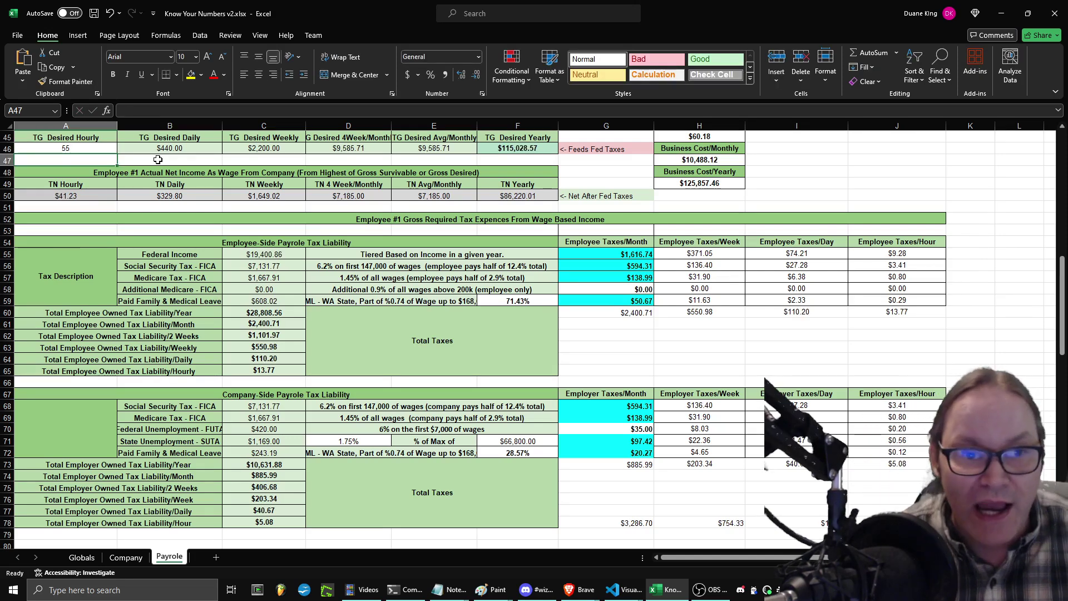
click(64, 148)
text(60)
key(Return)
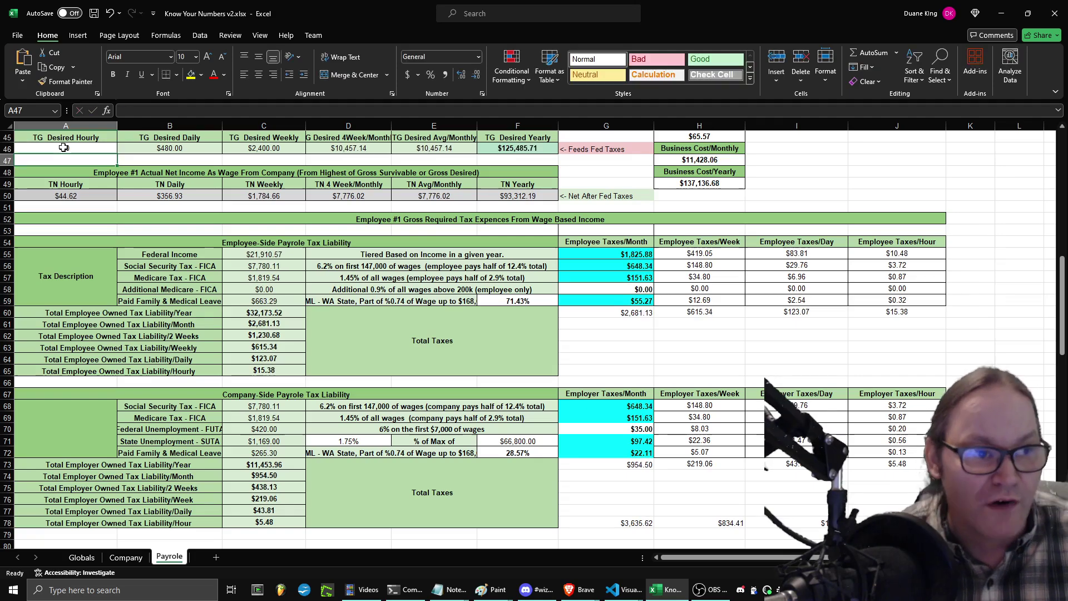
key(Up)
text(65)
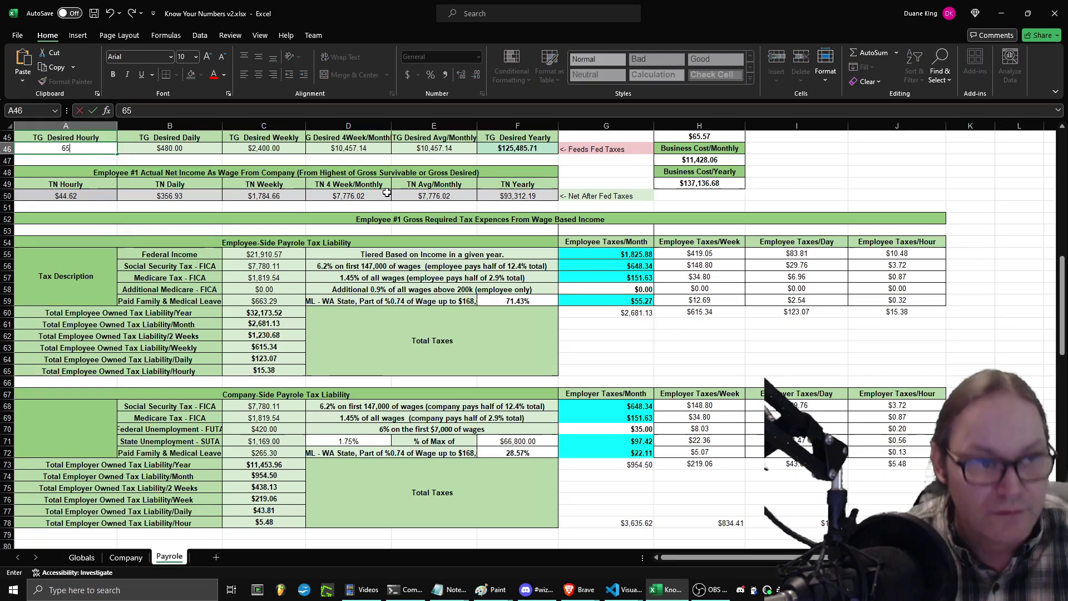
key(Return)
click(113, 147)
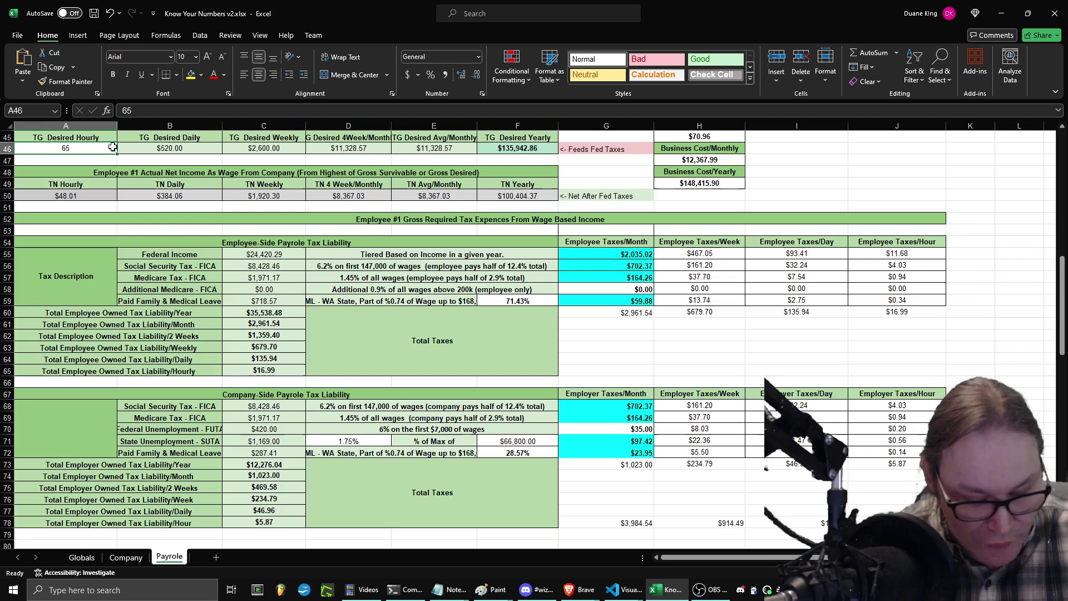
text(75)
key(Return)
Step: Continue the hourly wage in A46 through 80, 85, 90, 95, ending at 100
click(112, 147)
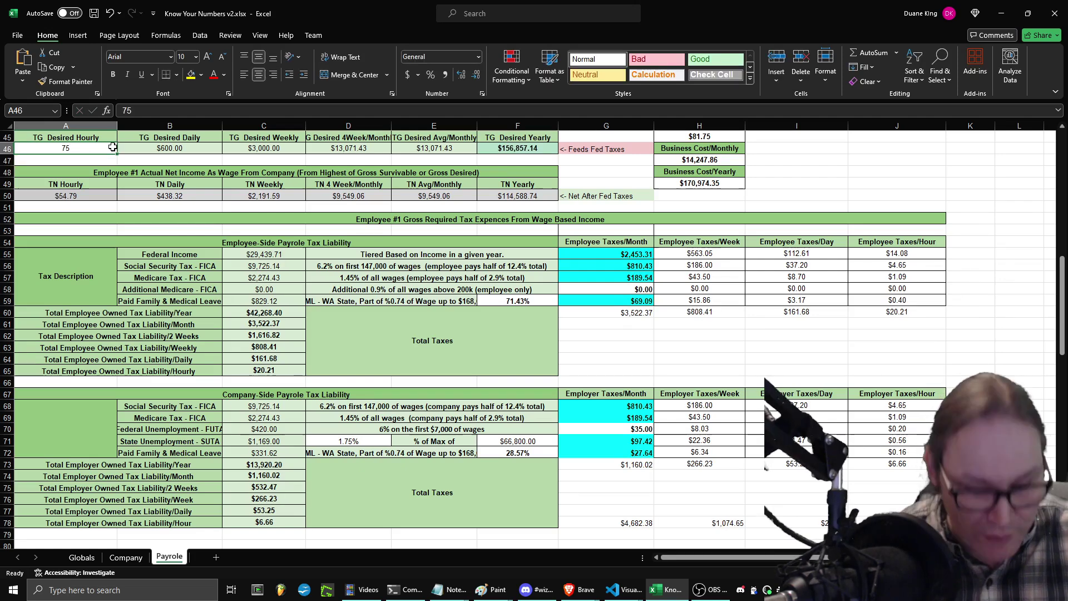
text(80)
key(Return)
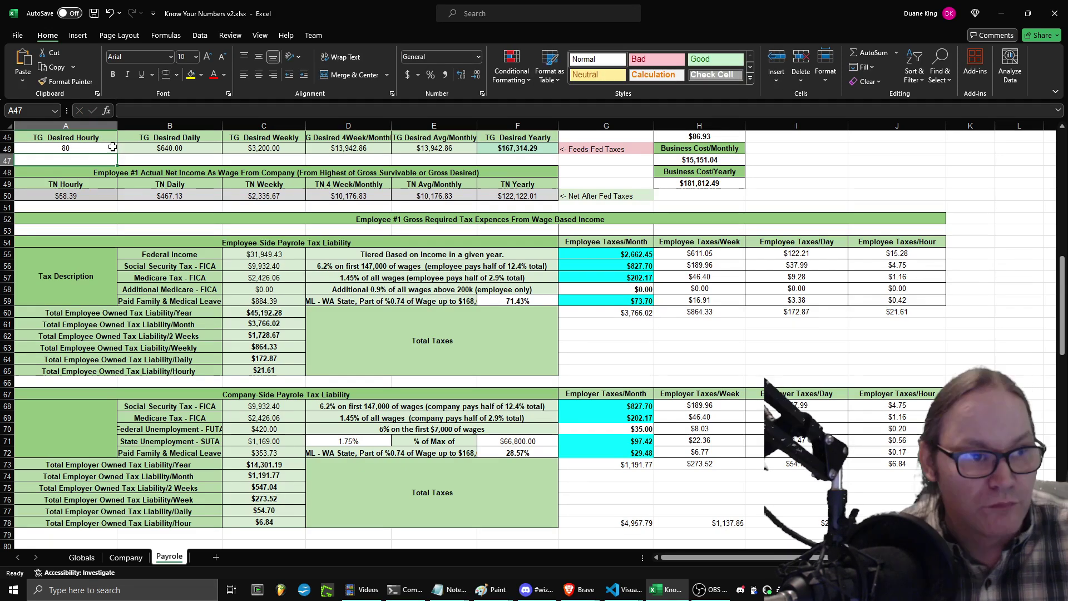
click(102, 147)
text(85)
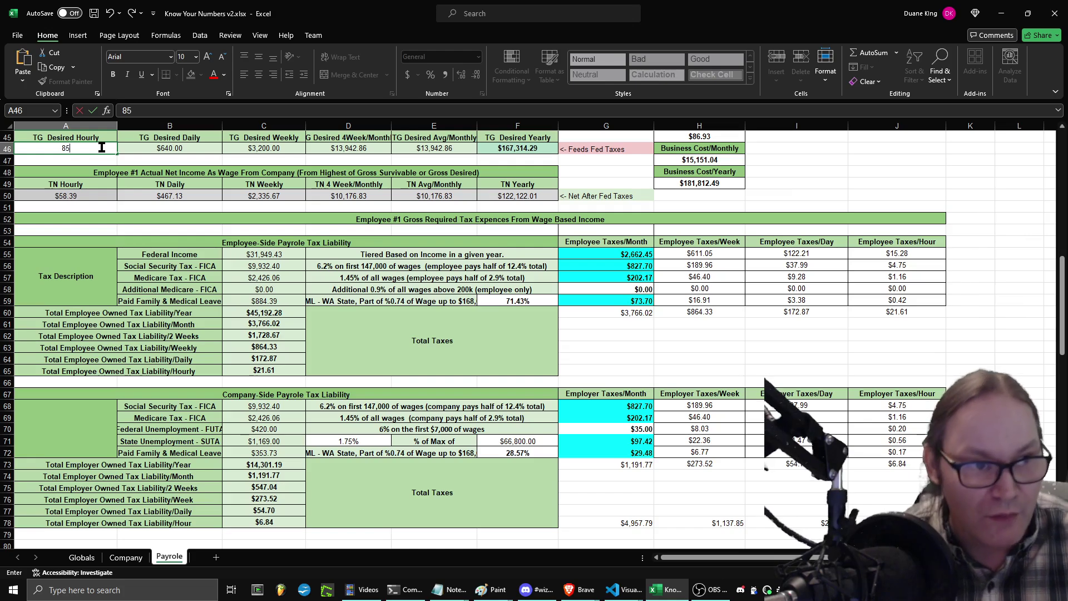
key(Return)
click(102, 147)
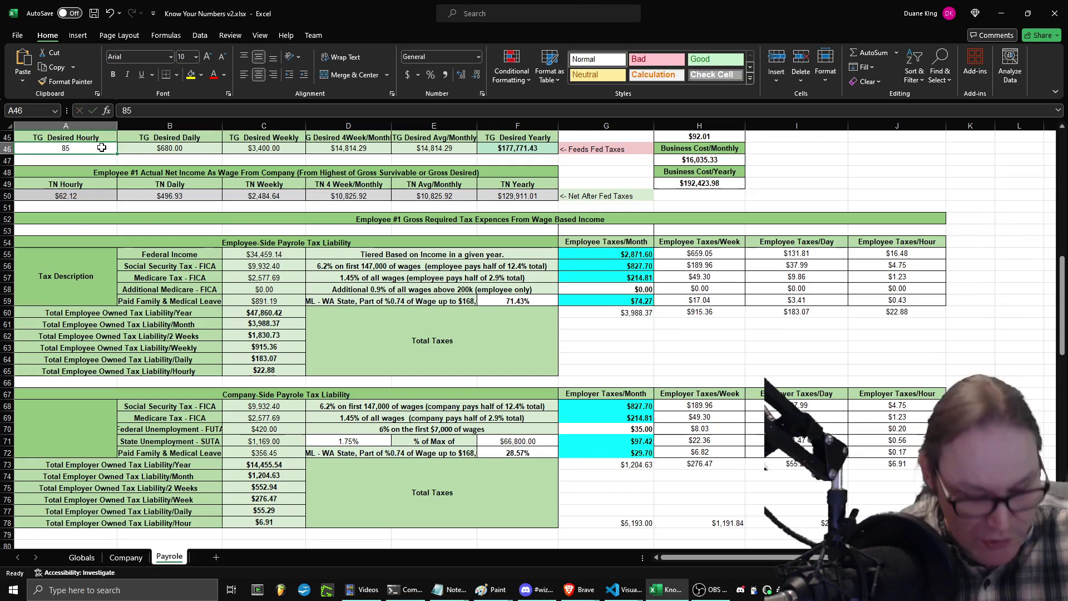
text(80)
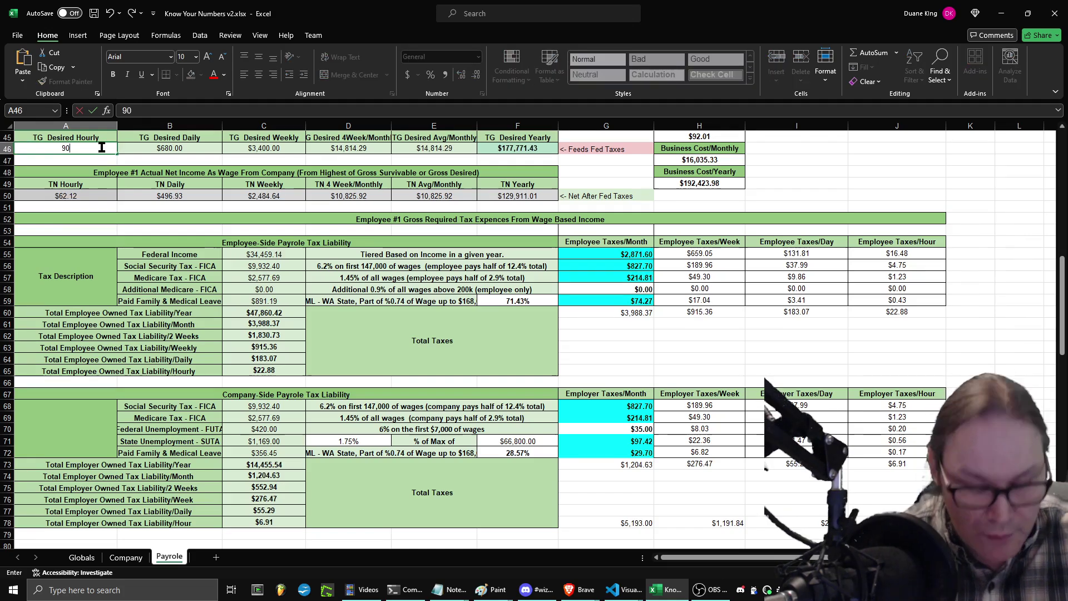
key(Return)
click(102, 147)
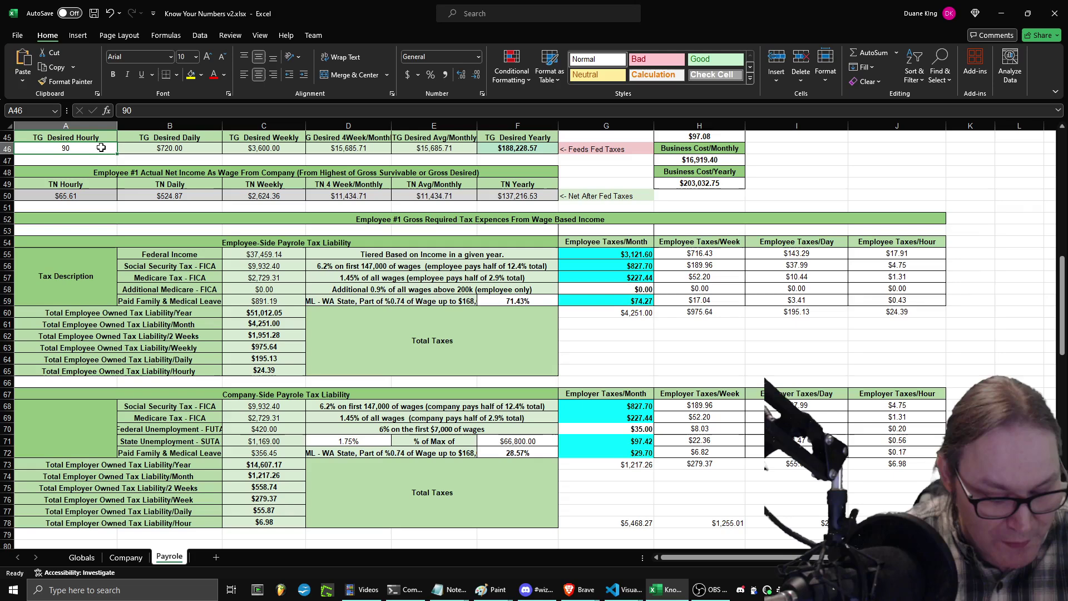
text(95)
key(Return)
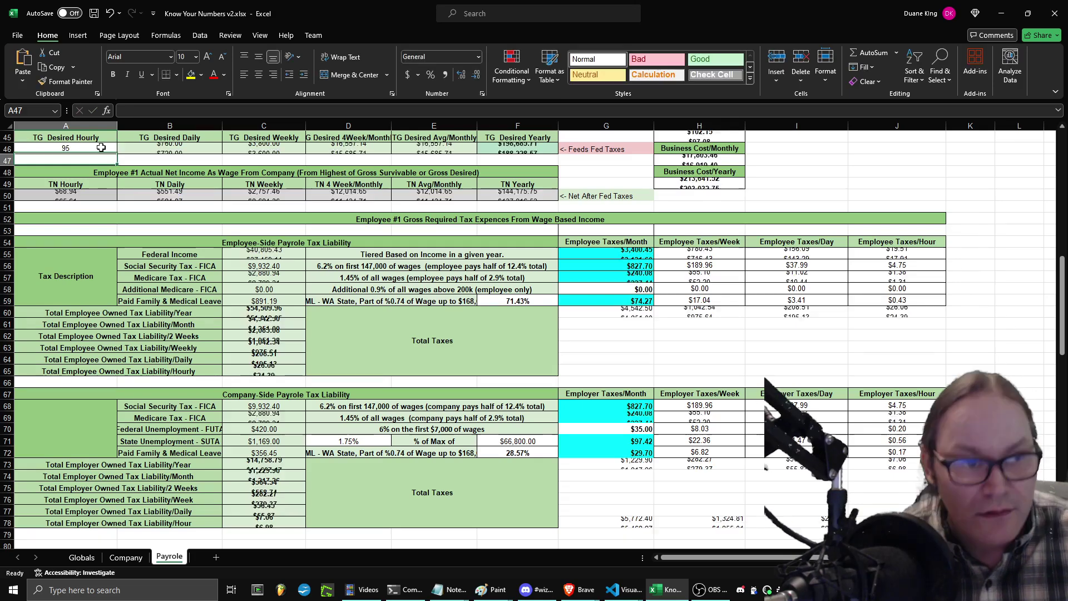
click(101, 147)
key(BackSpace)
key(BackSpace)
text(100)
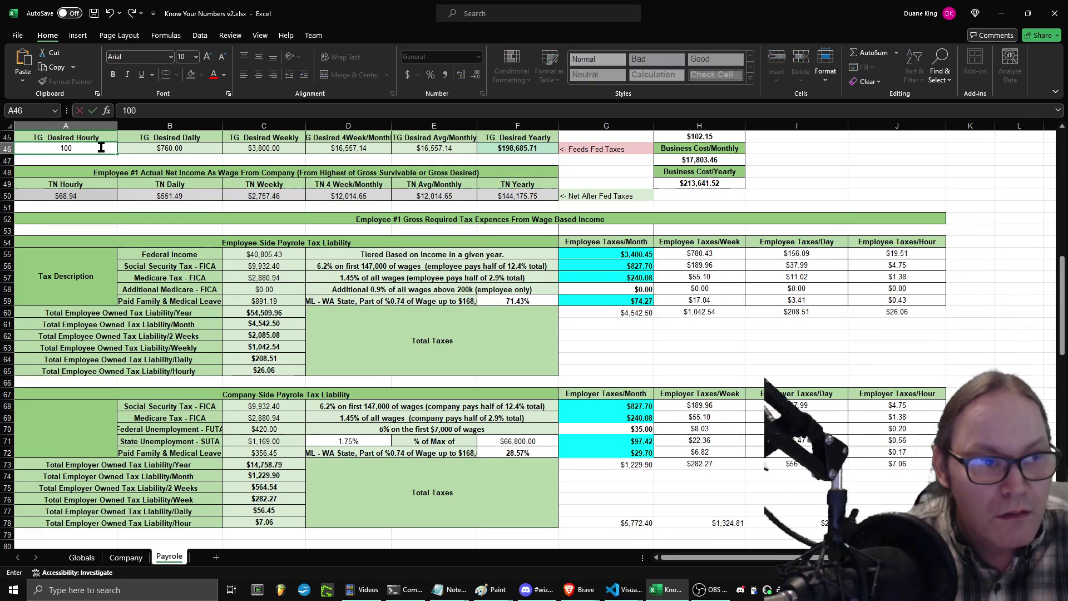
key(Return)
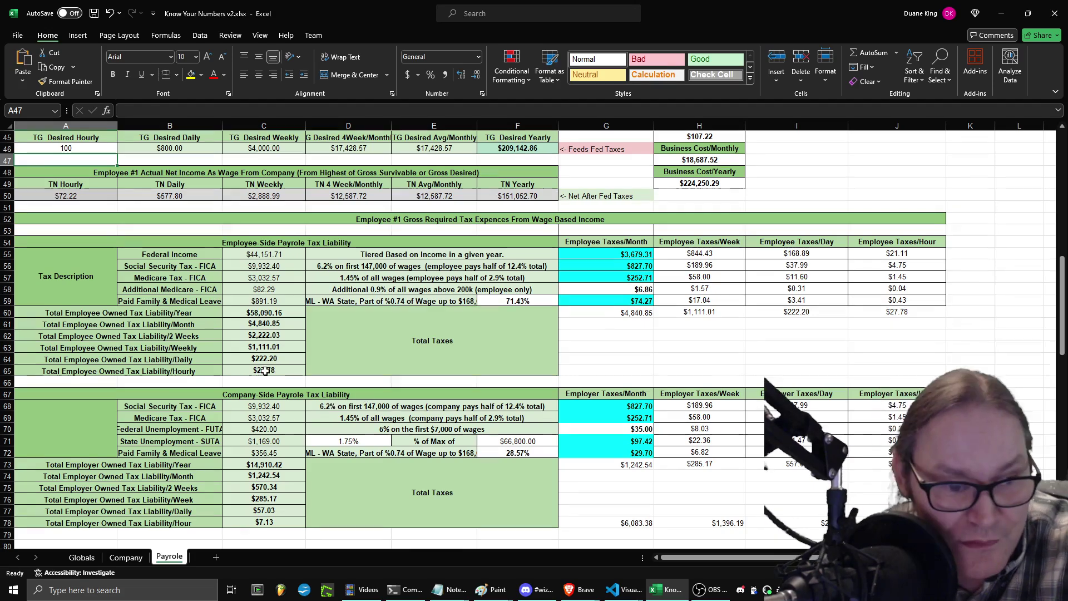
Step: Move from the Payrole sheet to the Globals sheet with Ctrl+Page Up
scroll(333, 389, down, 1)
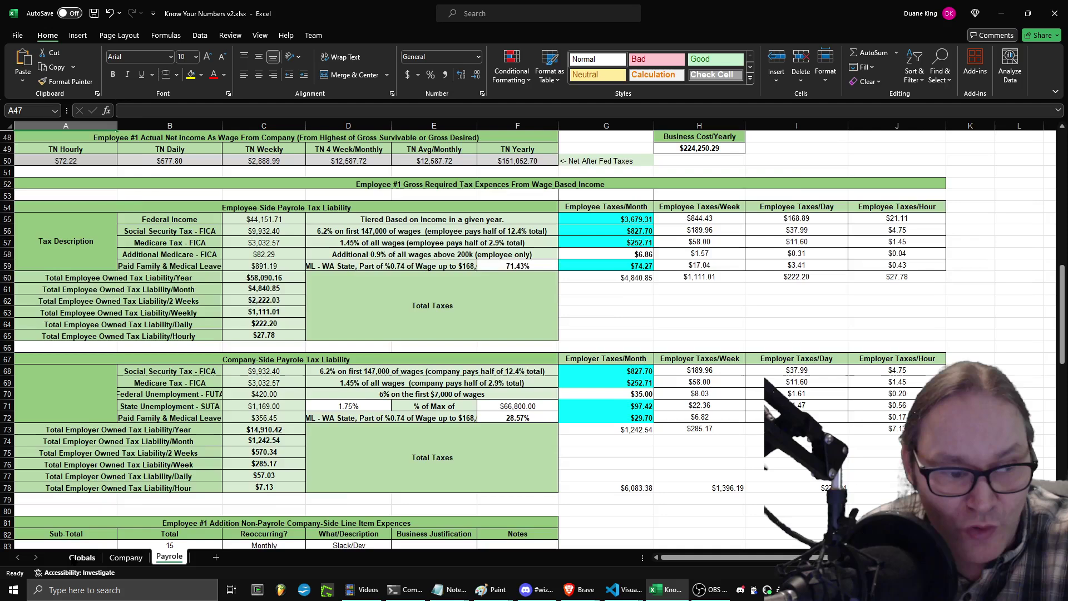
key(ctrl+Page_Up)
key(ctrl+Page_Up)
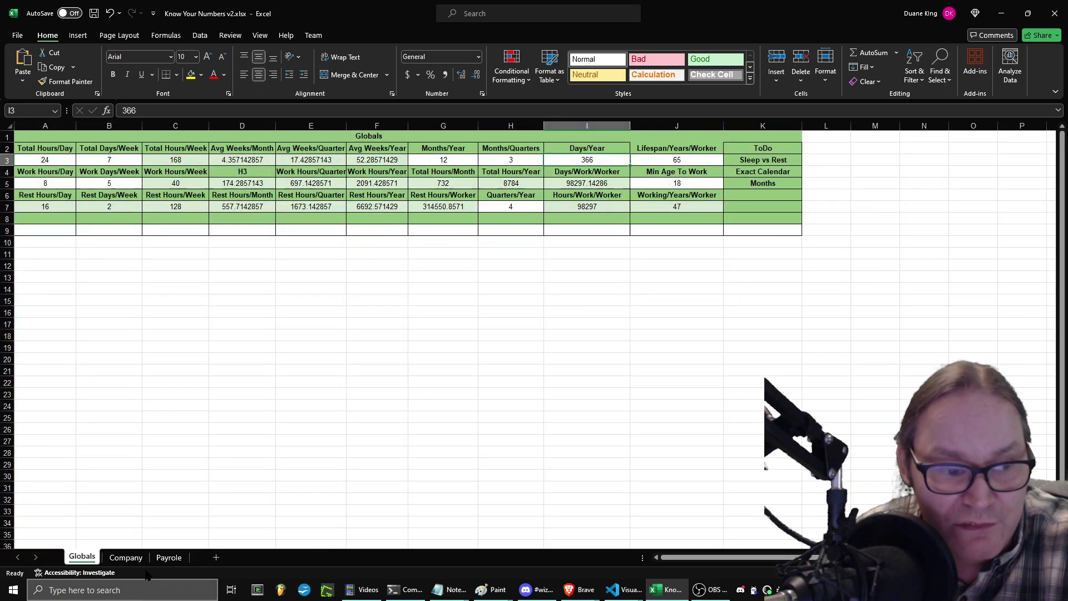
Step: Return to the Payrole sheet showing net income and payroll tax liability tables
click(167, 558)
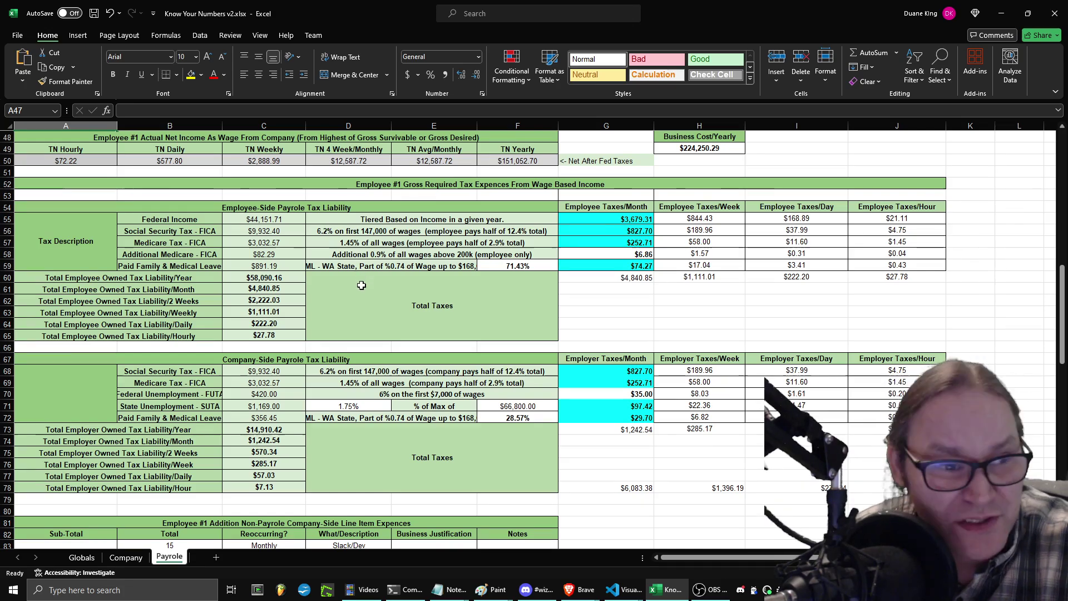
scroll(361, 278, up, 1)
click(89, 146)
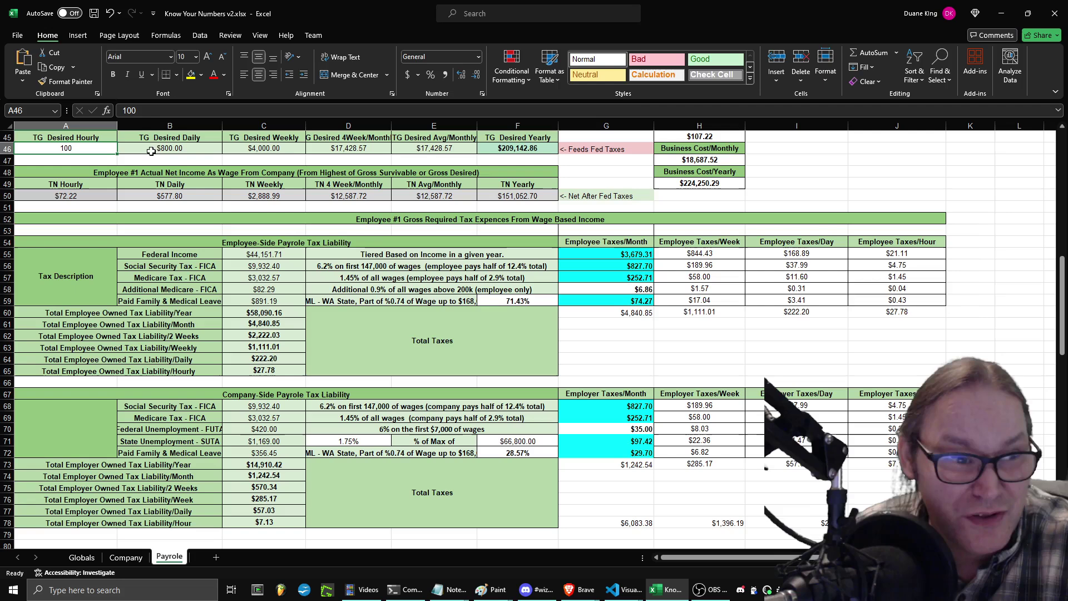
text(120)
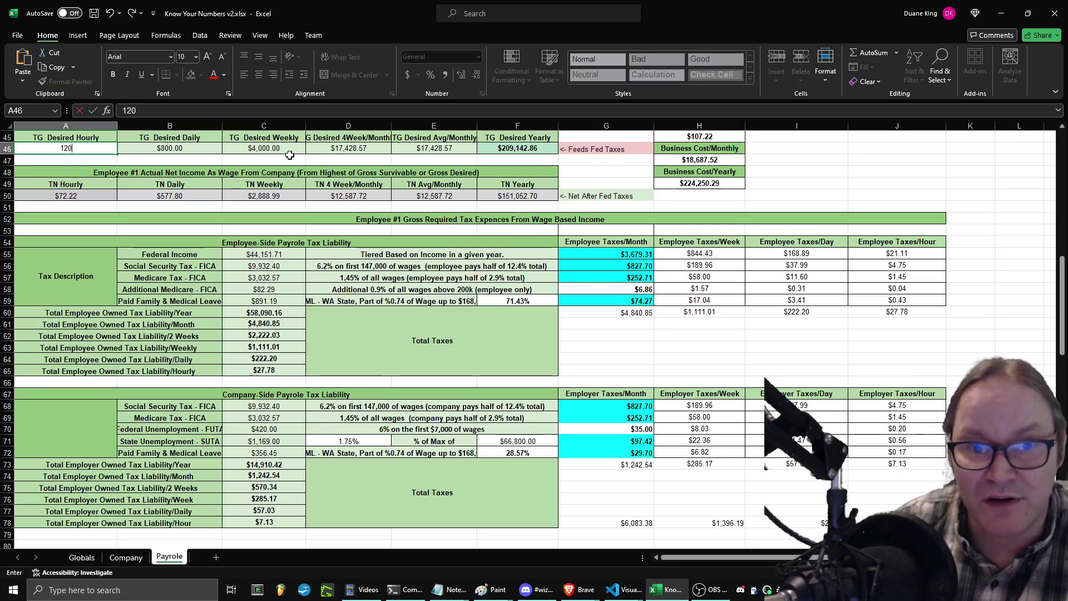
key(Return)
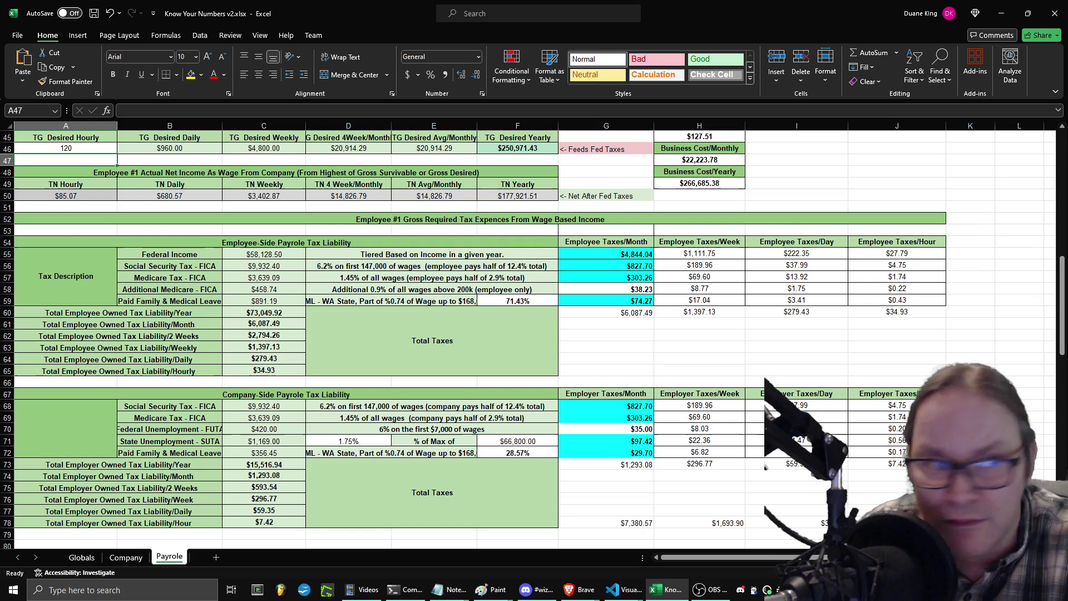
click(87, 147)
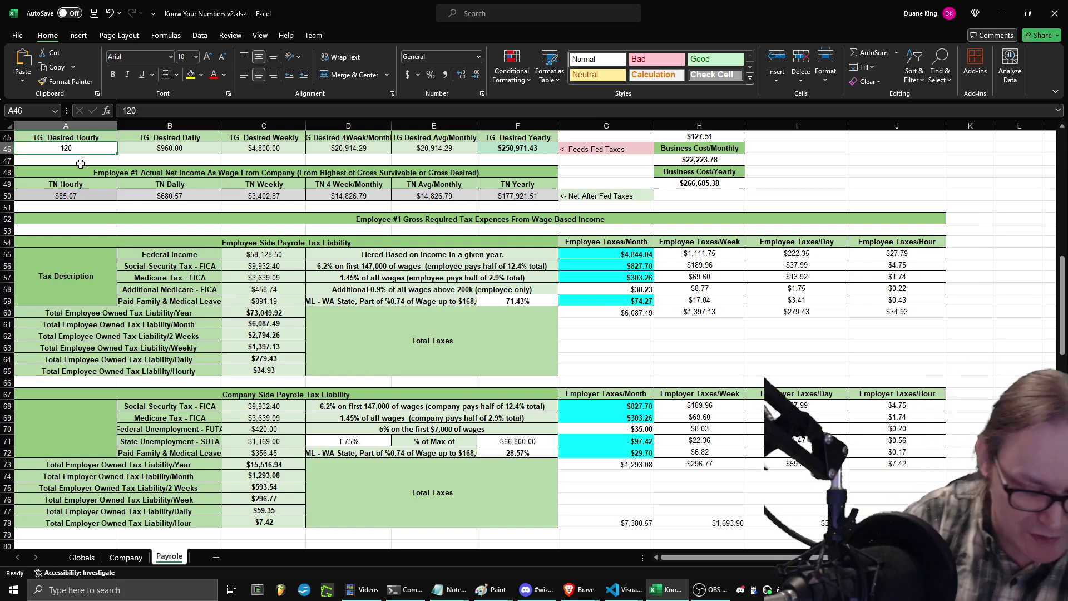
text(200)
key(Return)
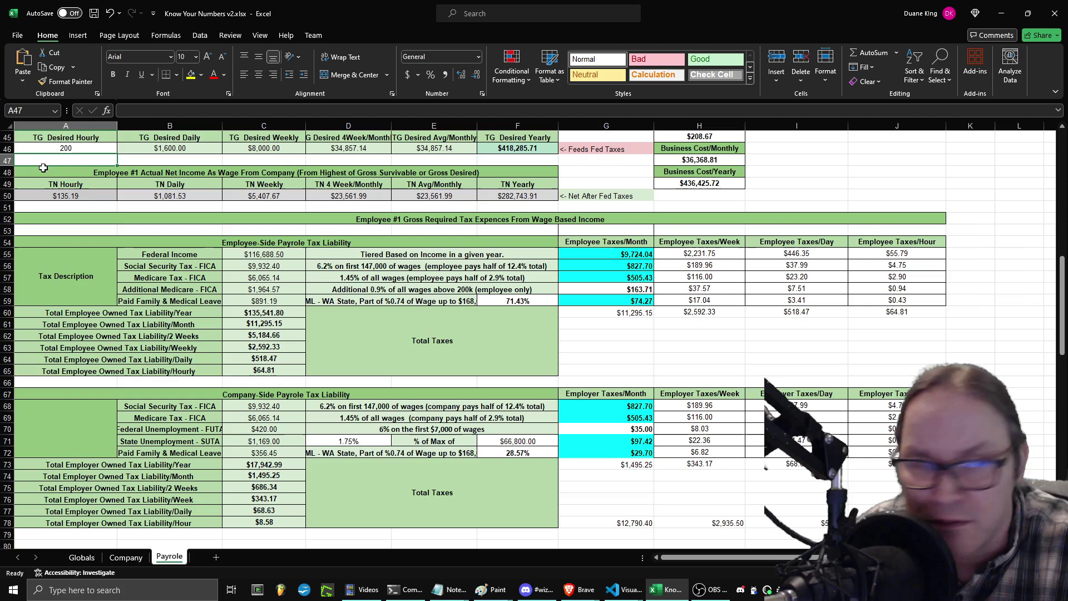
click(77, 145)
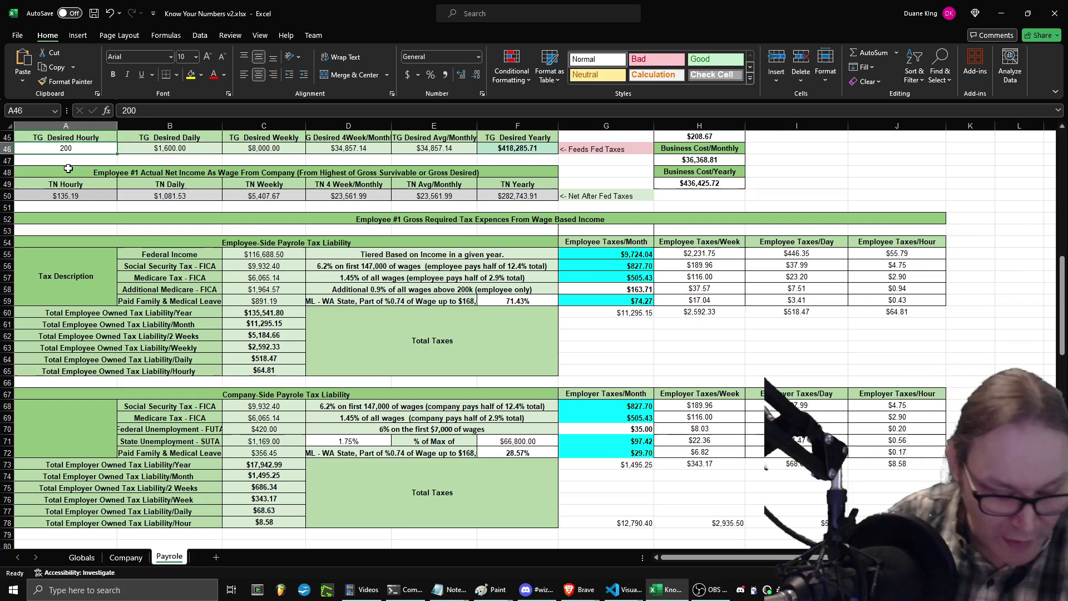
text(500)
key(Return)
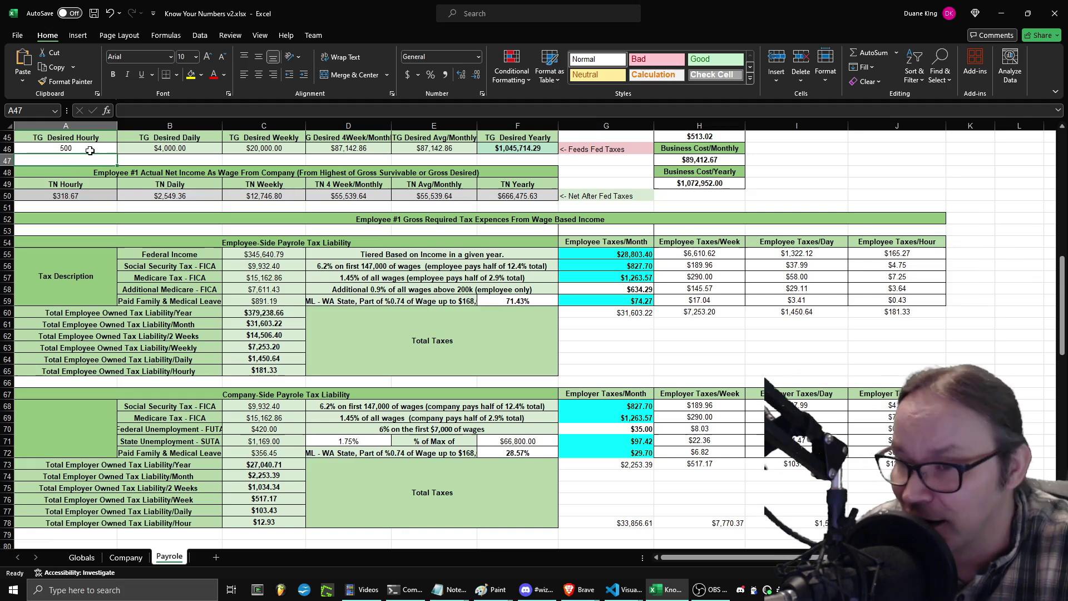
click(84, 149)
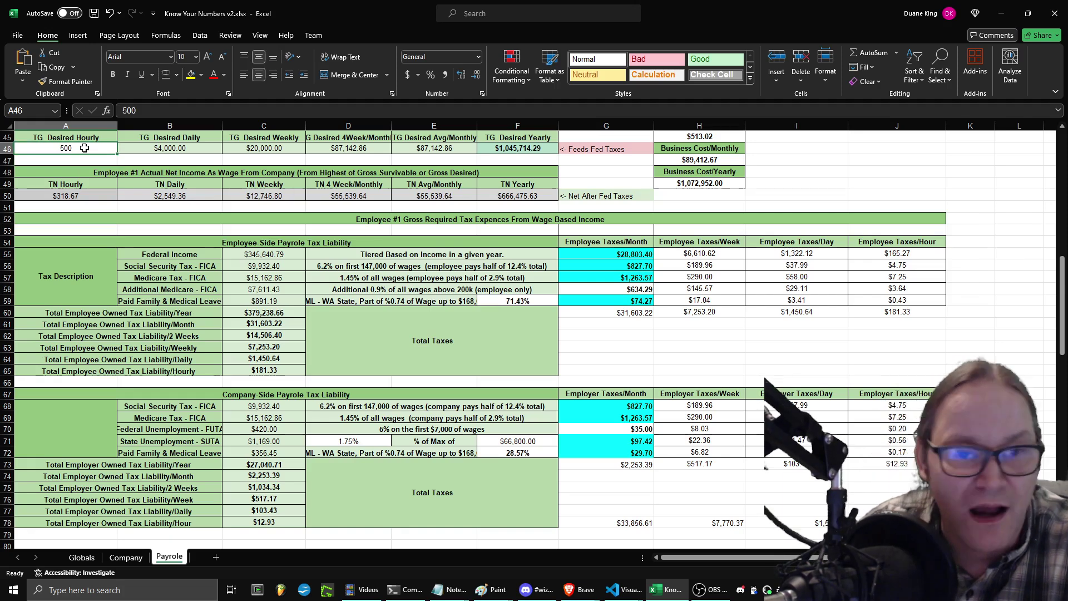
text(100)
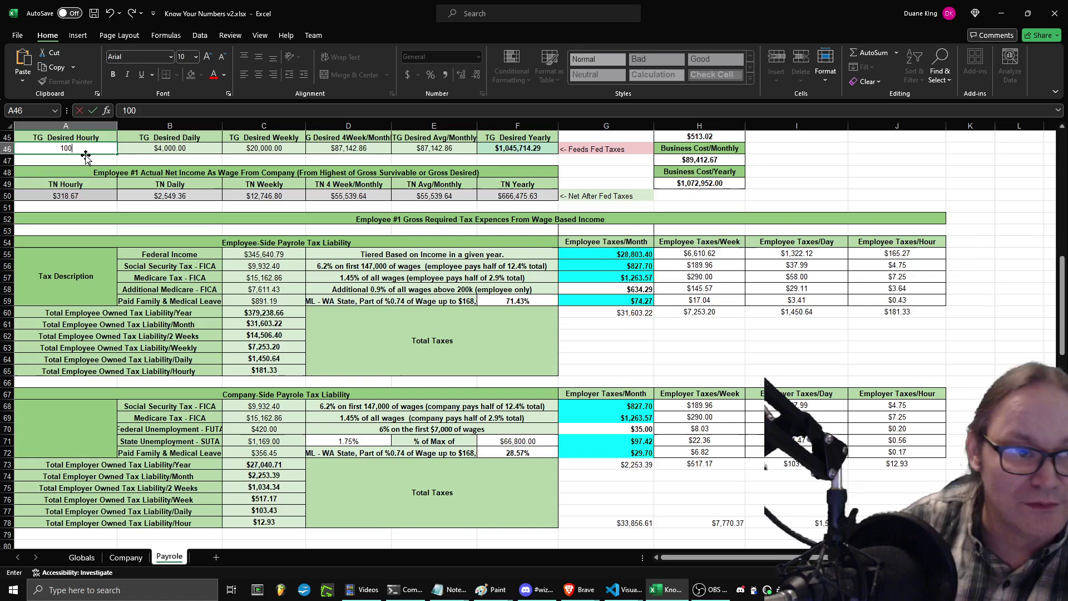
key(Return)
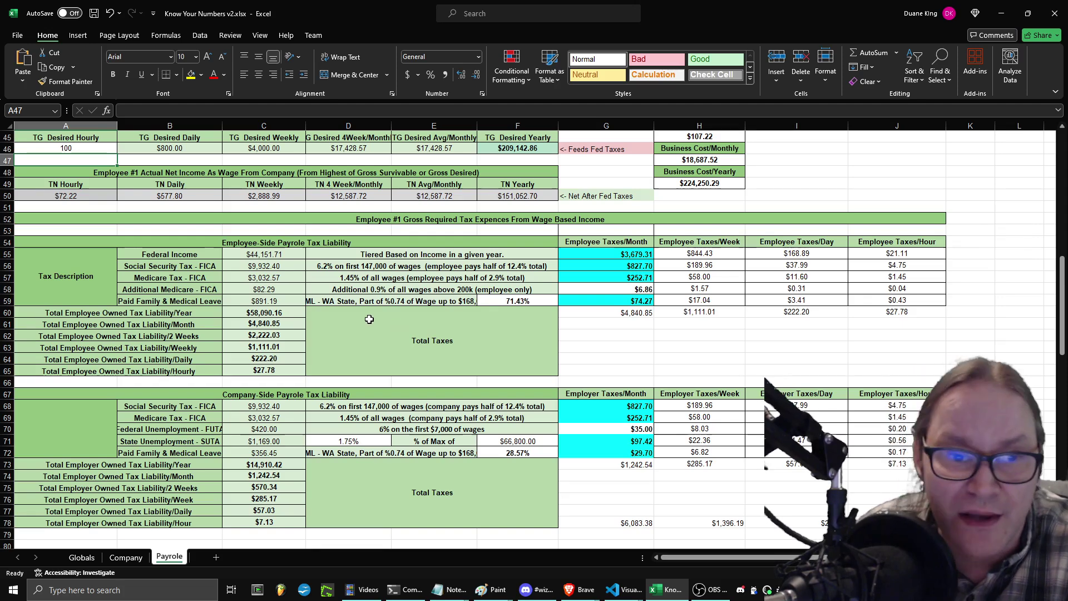
scroll(370, 314, down, 5)
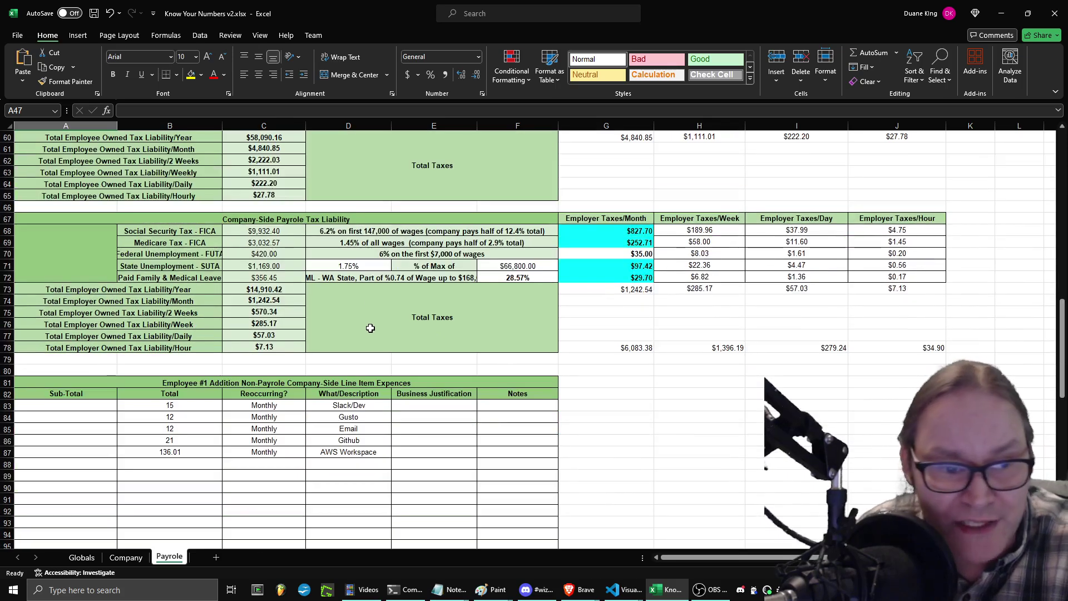
scroll(370, 328, down, 1)
scroll(371, 328, down, 3)
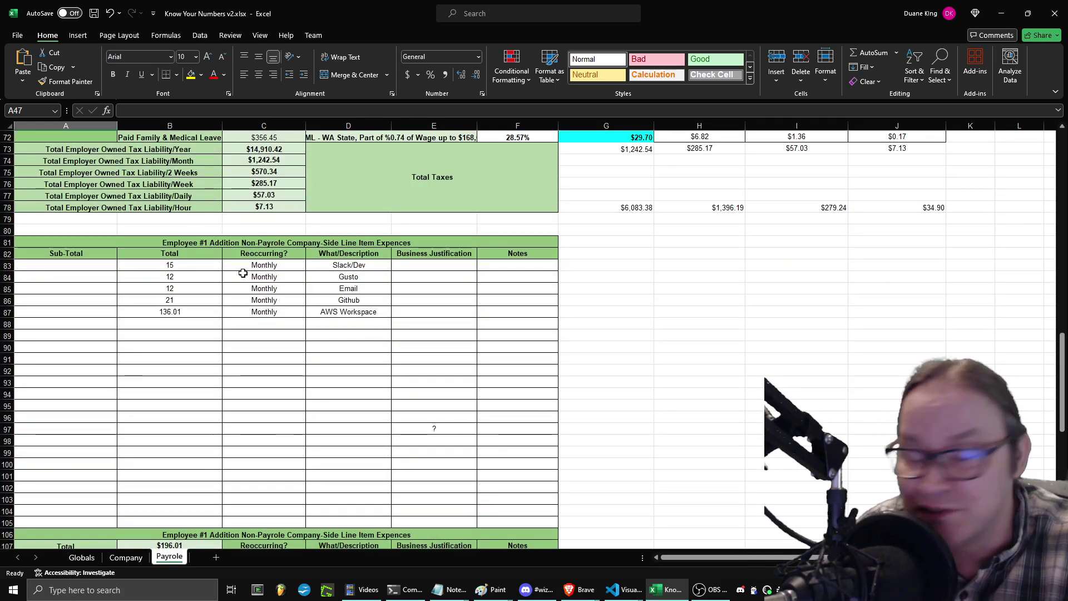
scroll(243, 273, down, 11)
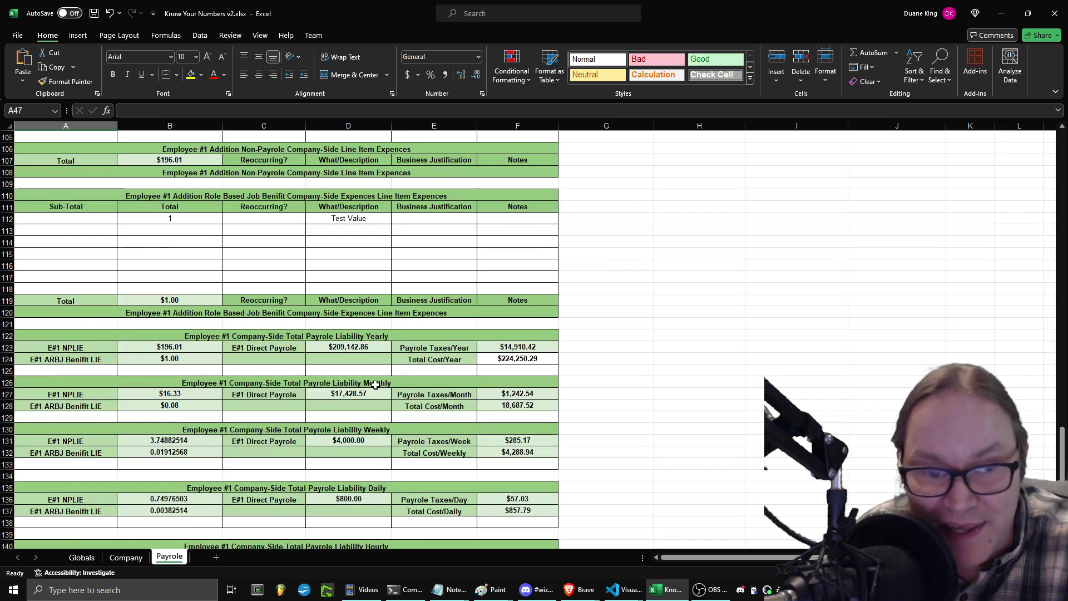
scroll(375, 384, down, 4)
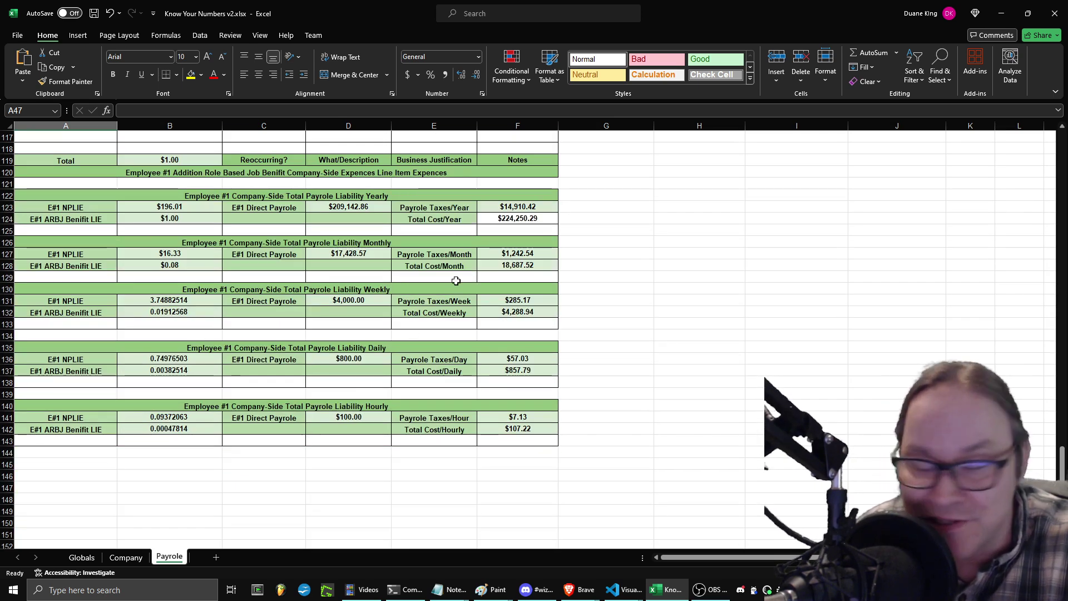
scroll(515, 374, up, 17)
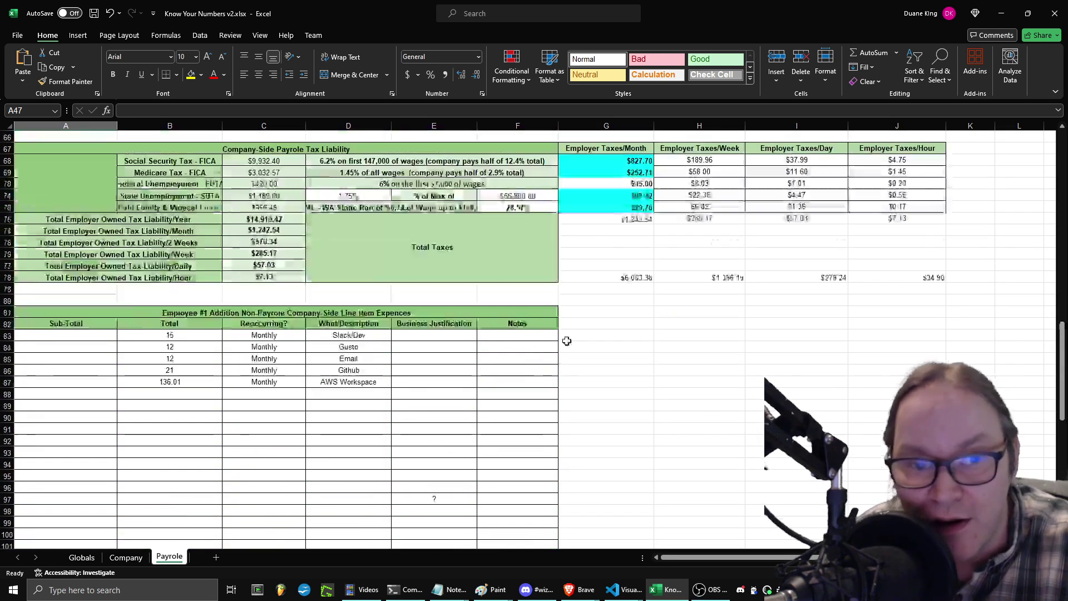
scroll(567, 340, up, 10)
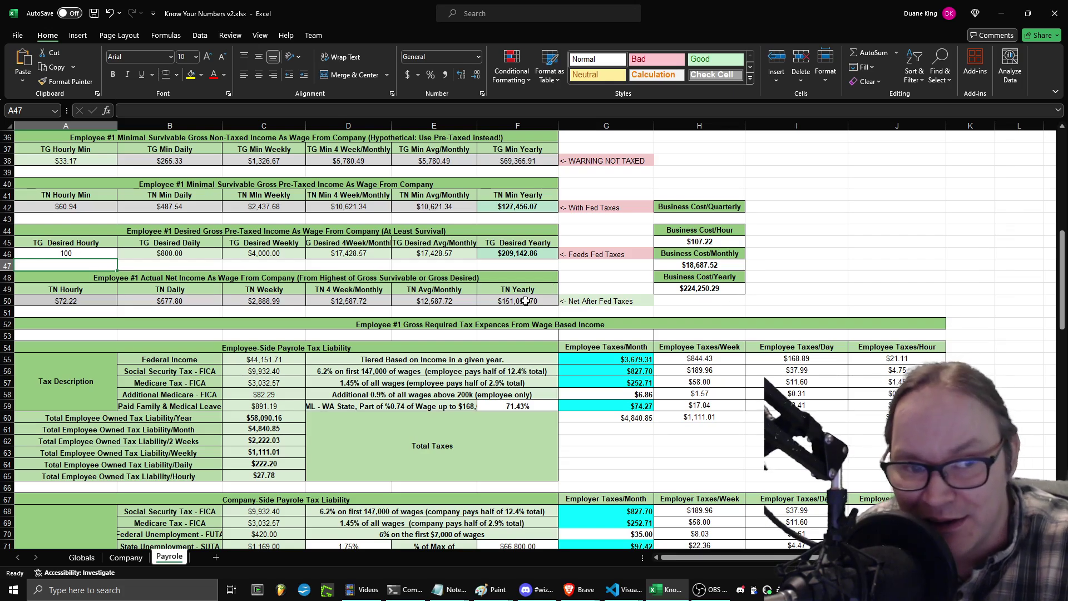
scroll(525, 301, down, 4)
scroll(674, 420, down, 10)
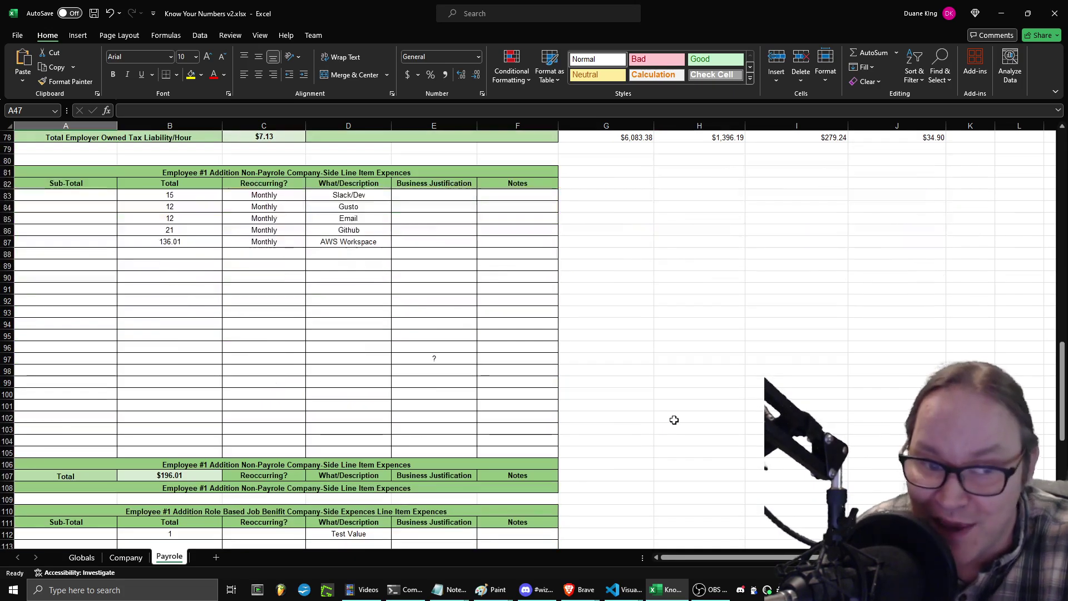
scroll(698, 373, down, 3)
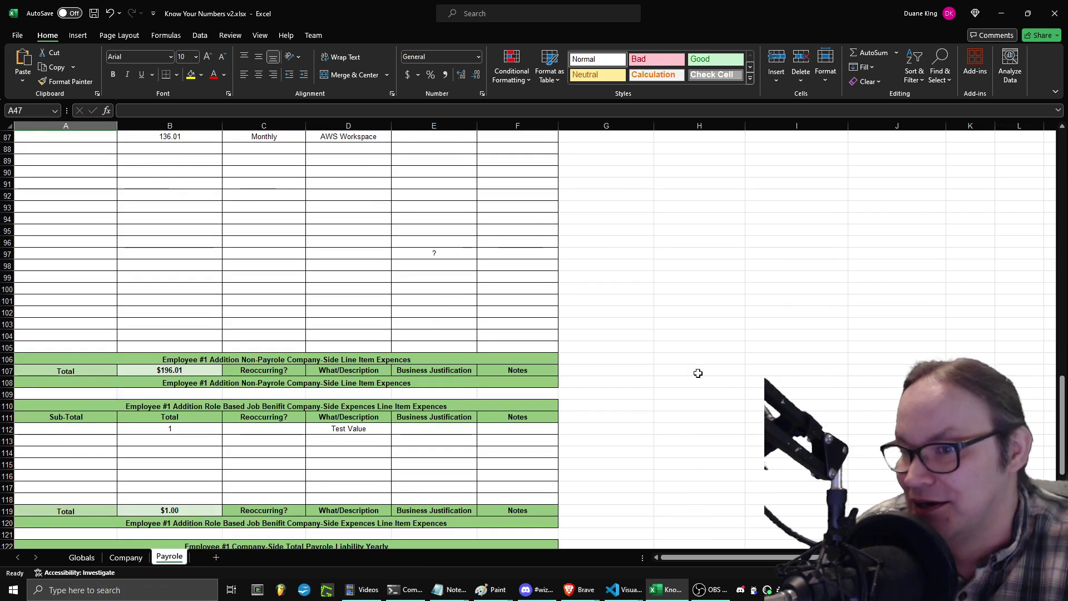
scroll(697, 374, down, 3)
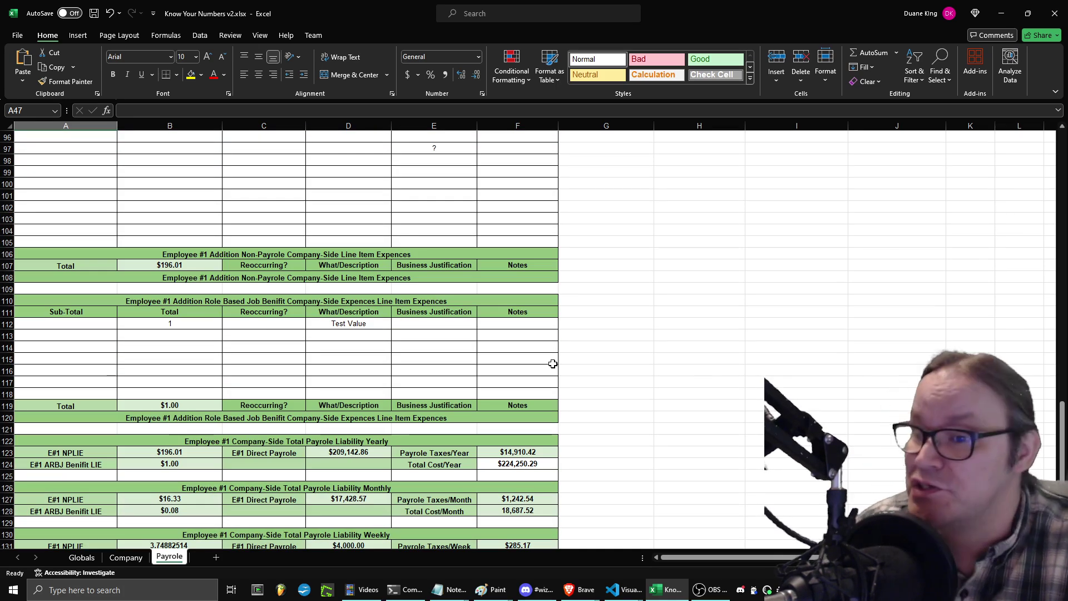
scroll(552, 363, down, 1)
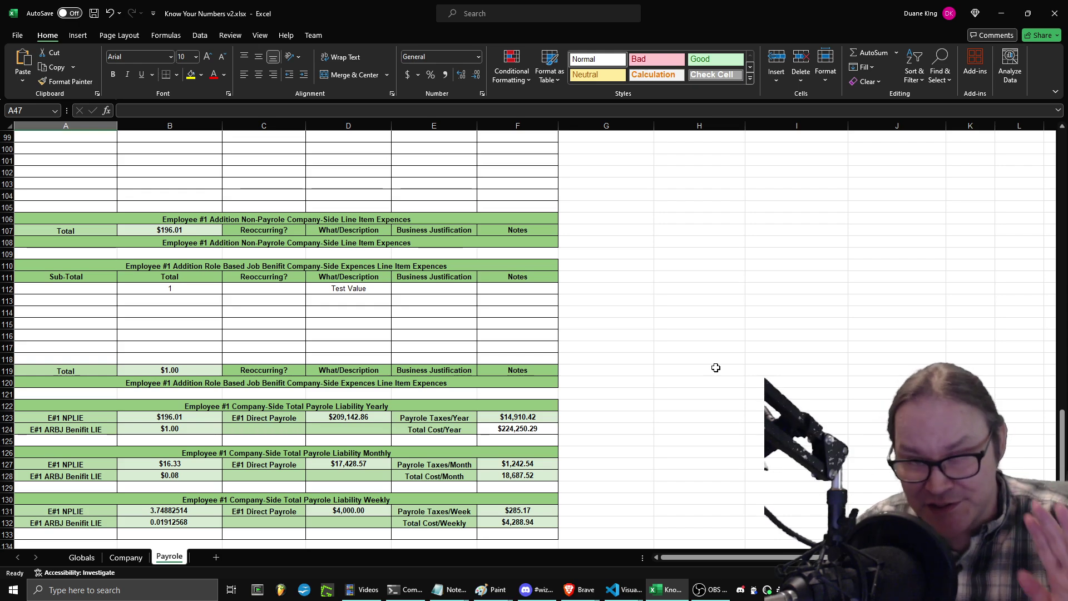
scroll(715, 368, down, 3)
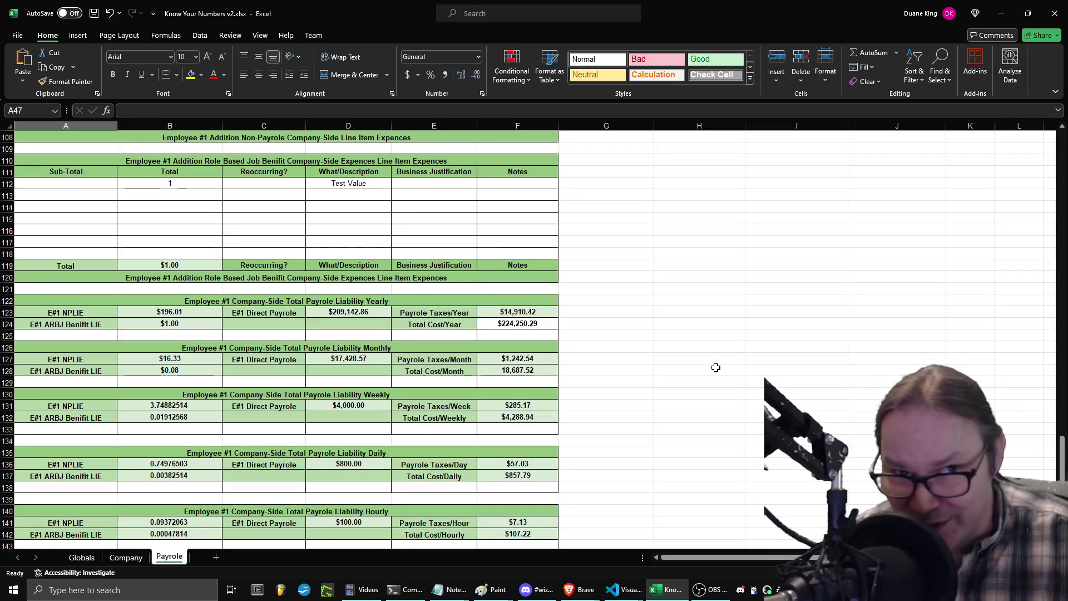
scroll(716, 368, down, 3)
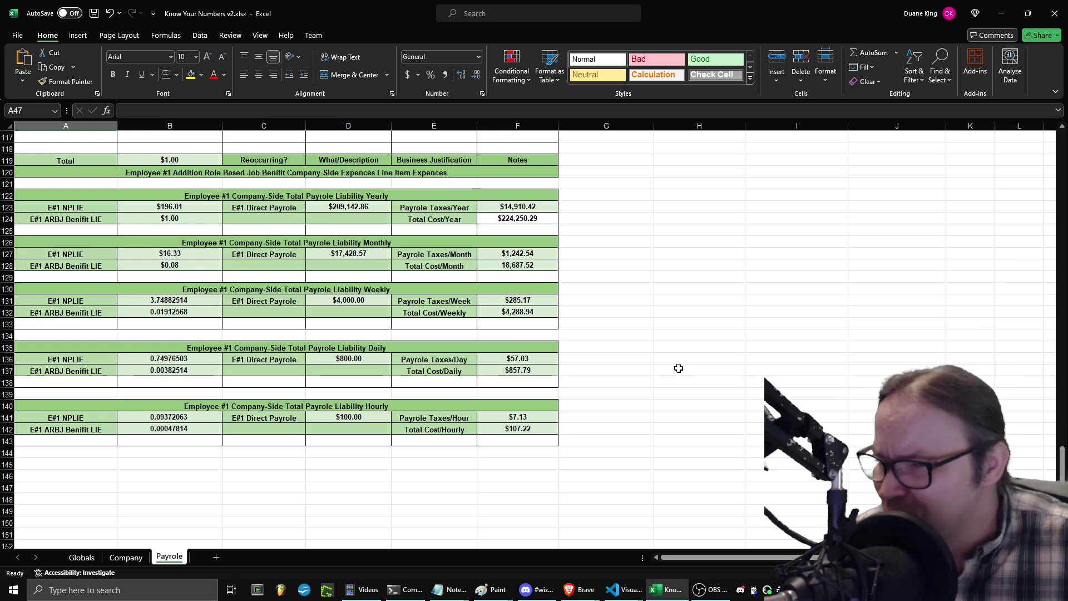
scroll(678, 368, up, 20)
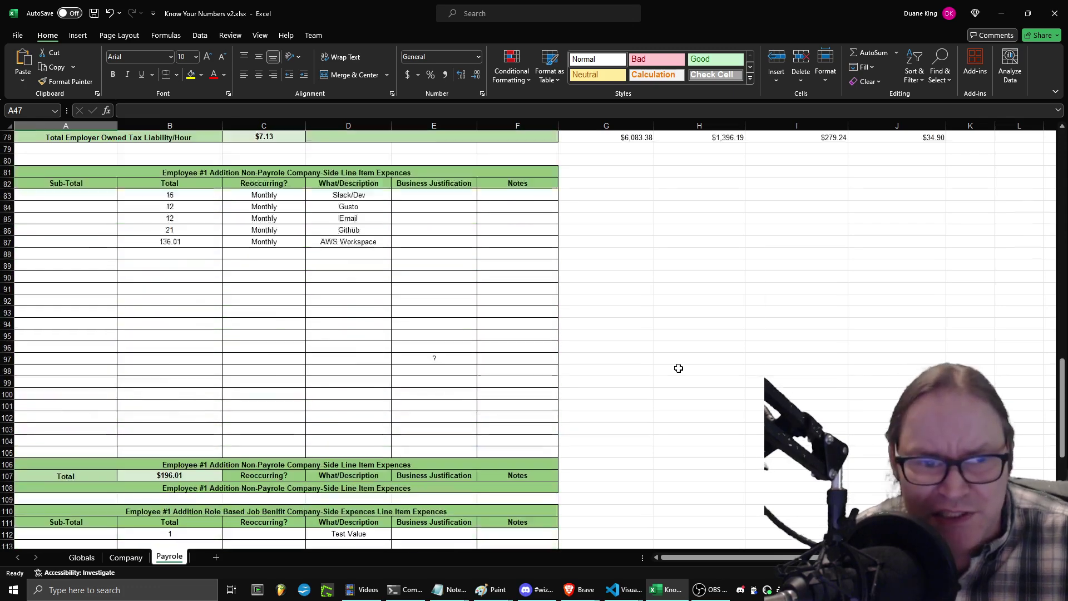
scroll(679, 368, up, 3)
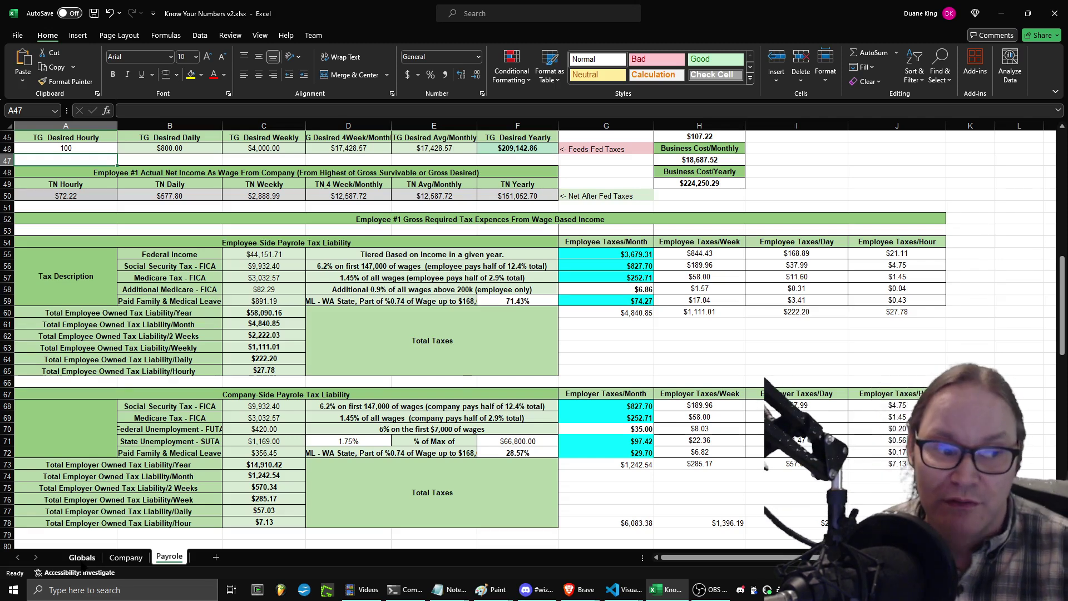
click(82, 556)
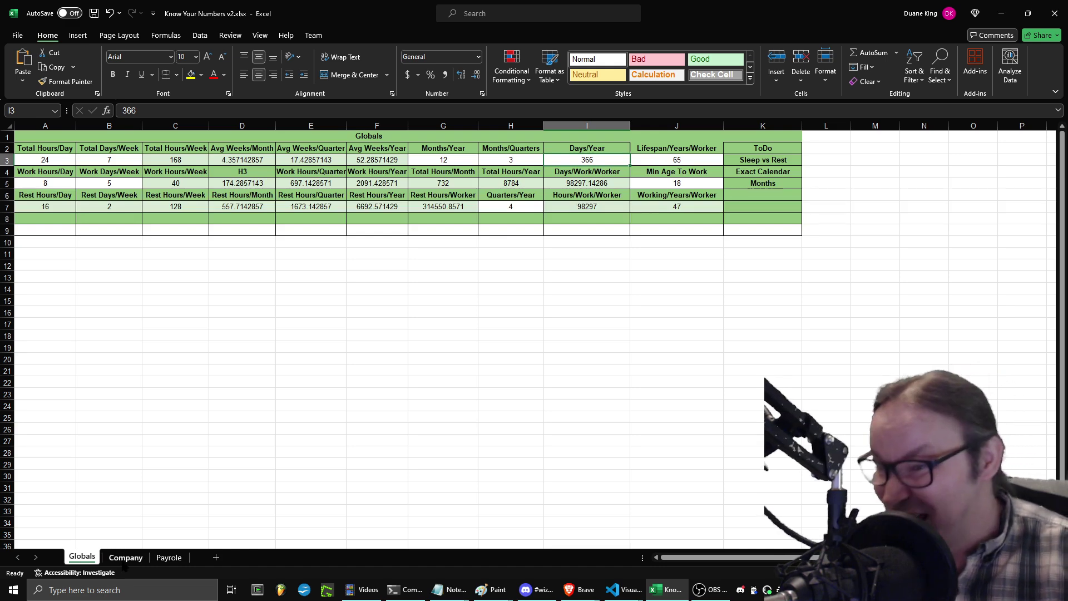
click(125, 557)
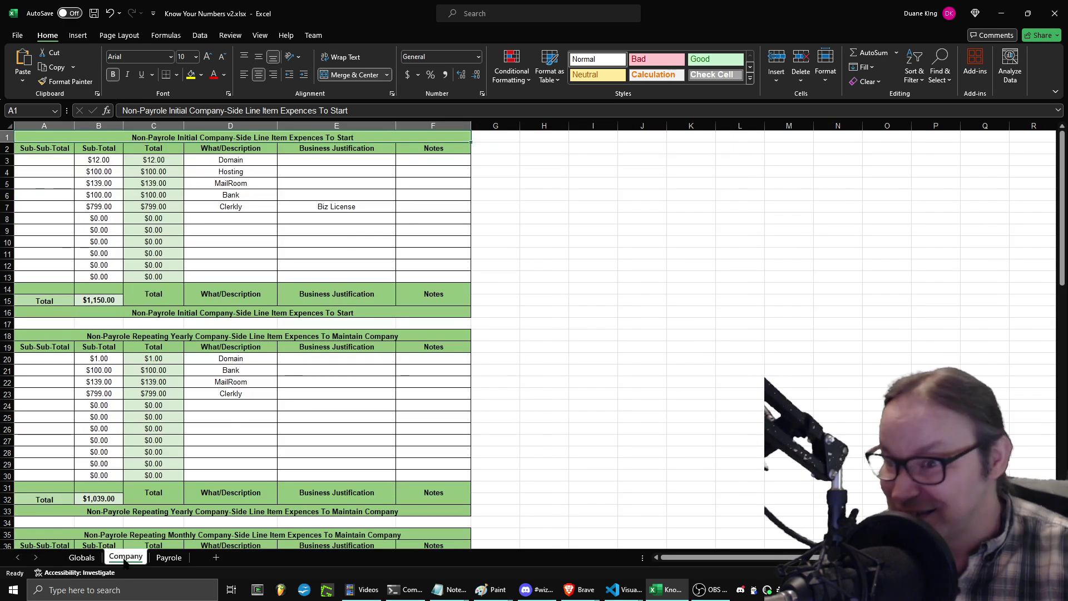
click(171, 558)
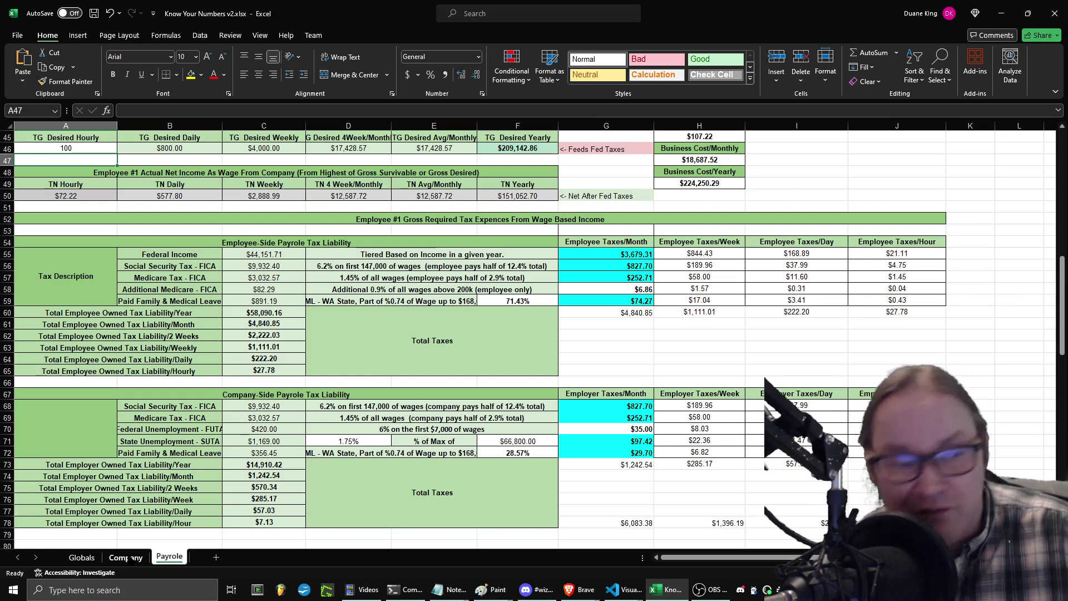
Step: Select C55 to display the tiered IF formula giving Federal Income of $44,151.71
click(263, 253)
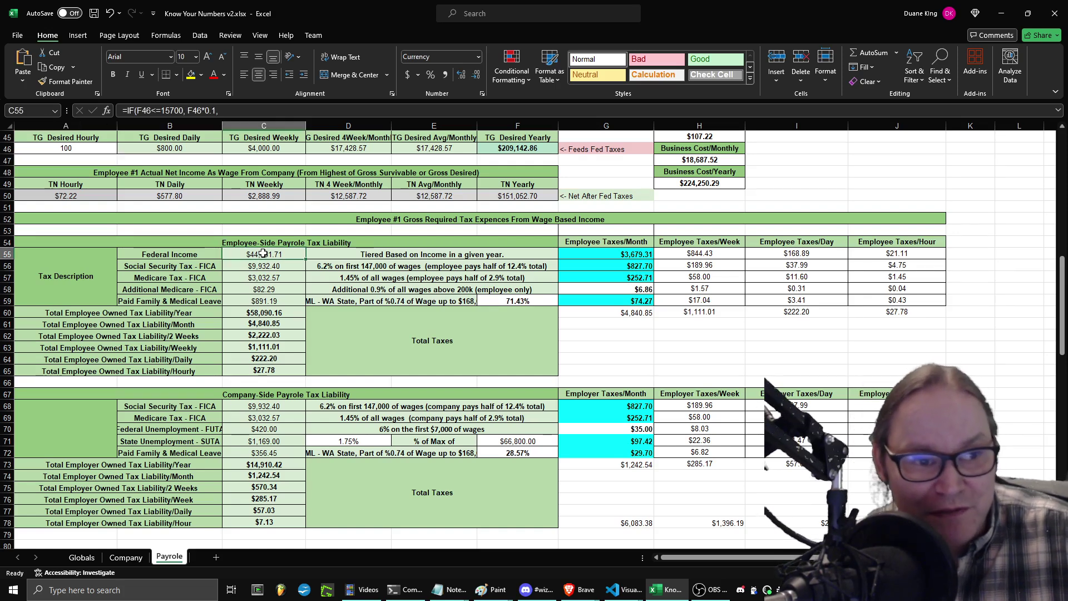